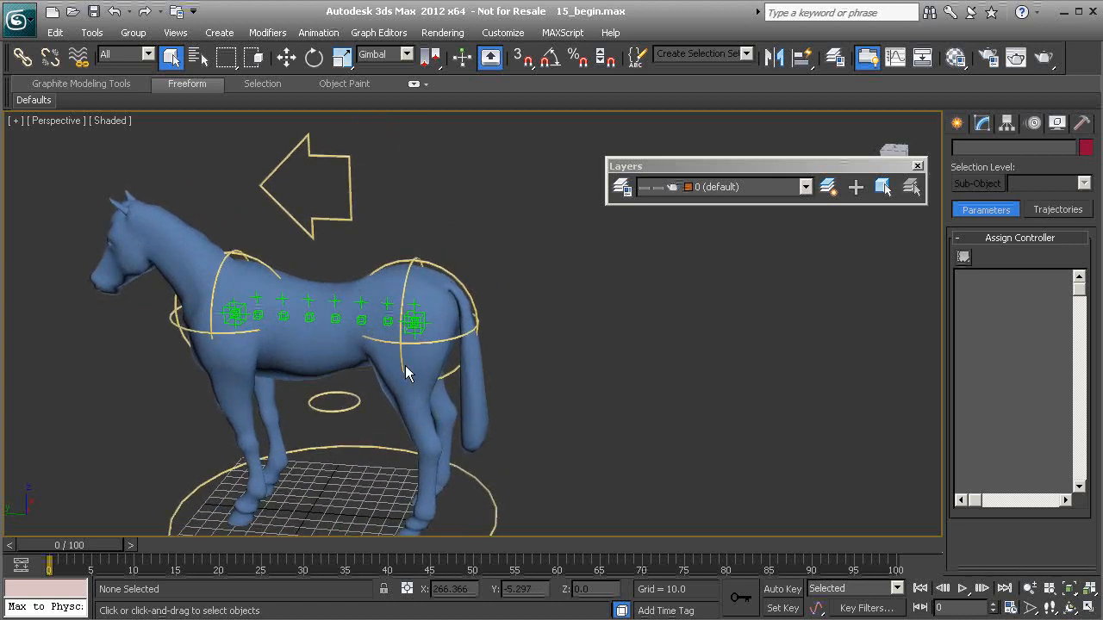
# Step: Maximize the Left wireframe viewport and frame the horse's body and legs
pyautogui.moveTo(398, 352); pyautogui.dragTo(460, 287, button='middle')
pyautogui.keyDown('alt'); pyautogui.moveTo(437, 377); pyautogui.dragTo(445, 324, button='middle'); pyautogui.keyUp('alt')
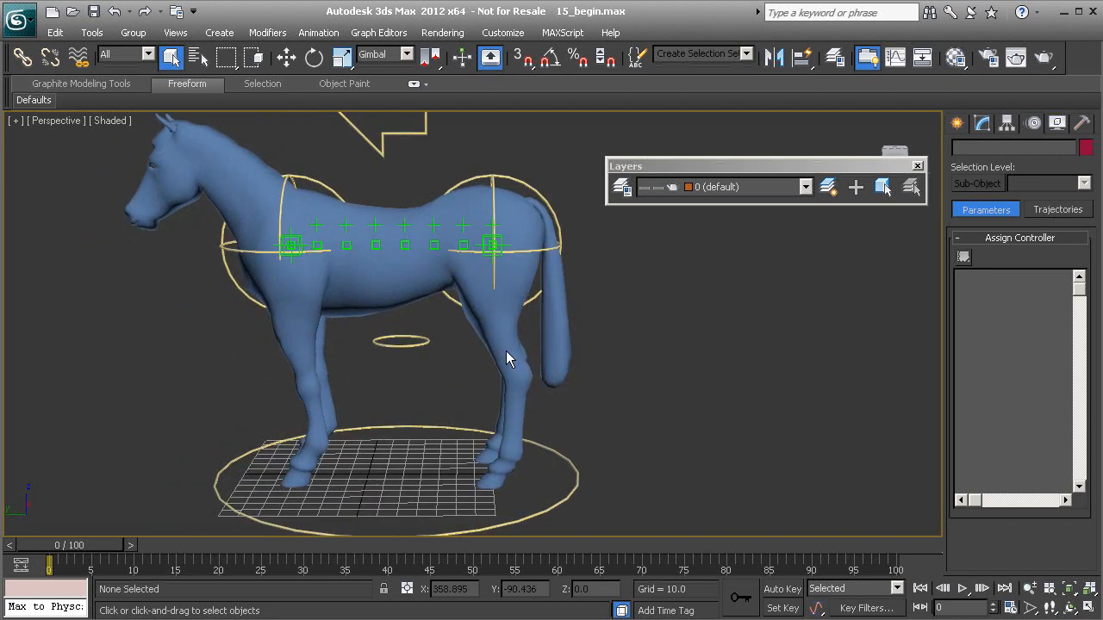
pyautogui.moveTo(506, 353); pyautogui.dragTo(459, 360, button='middle')
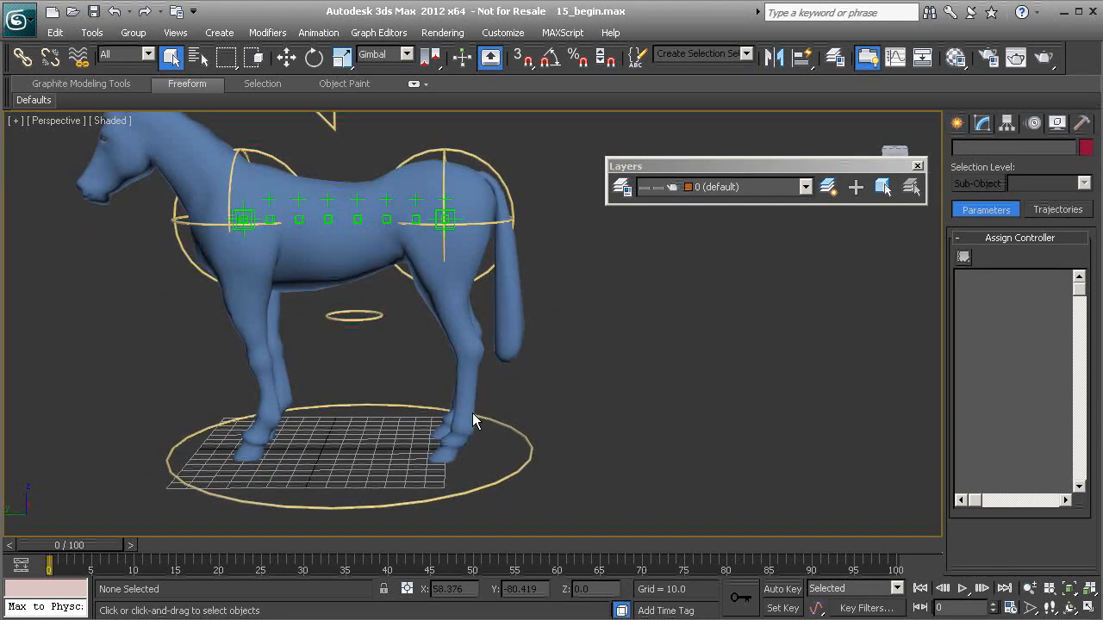
pyautogui.keyDown('alt'); pyautogui.moveTo(471, 274); pyautogui.dragTo(450, 302, button='middle'); pyautogui.keyUp('alt')
pyautogui.scroll(3, 430, 320)
pyautogui.hotkey('alt', 'w')
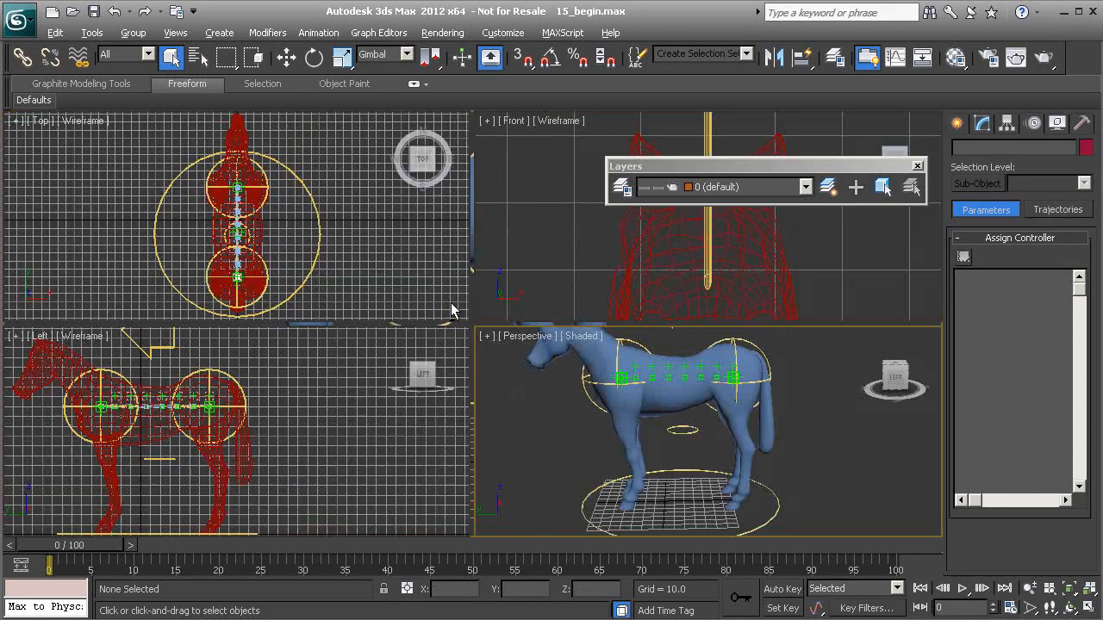
pyautogui.rightClick(283, 472)
pyautogui.hotkey('alt', 'w')
pyautogui.moveTo(375, 368); pyautogui.dragTo(419, 374, button='middle')
pyautogui.scroll(2, 429, 342)
pyautogui.scroll(2, 456, 286)
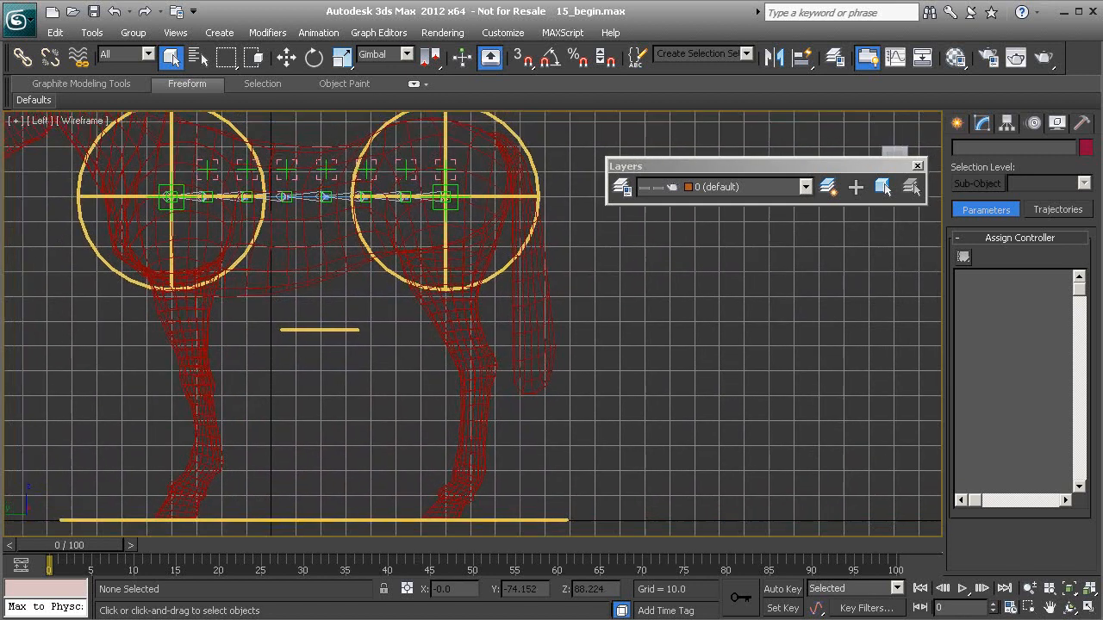
pyautogui.moveTo(449, 305); pyautogui.dragTo(474, 310, button='middle')
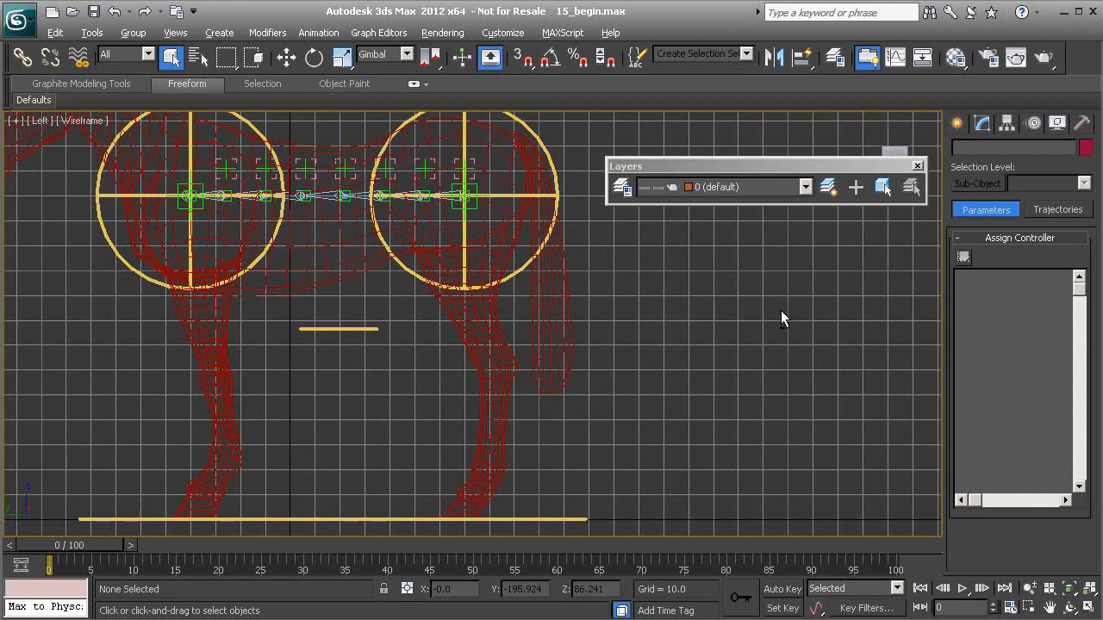
# Step: Create a bone chain down the hind leg from the hip through the knee, hock and fetlock to the hoof tip
pyautogui.keyDown('alt'); pyautogui.rightClick(778, 315); pyautogui.keyUp('alt')
pyautogui.click(827, 394)
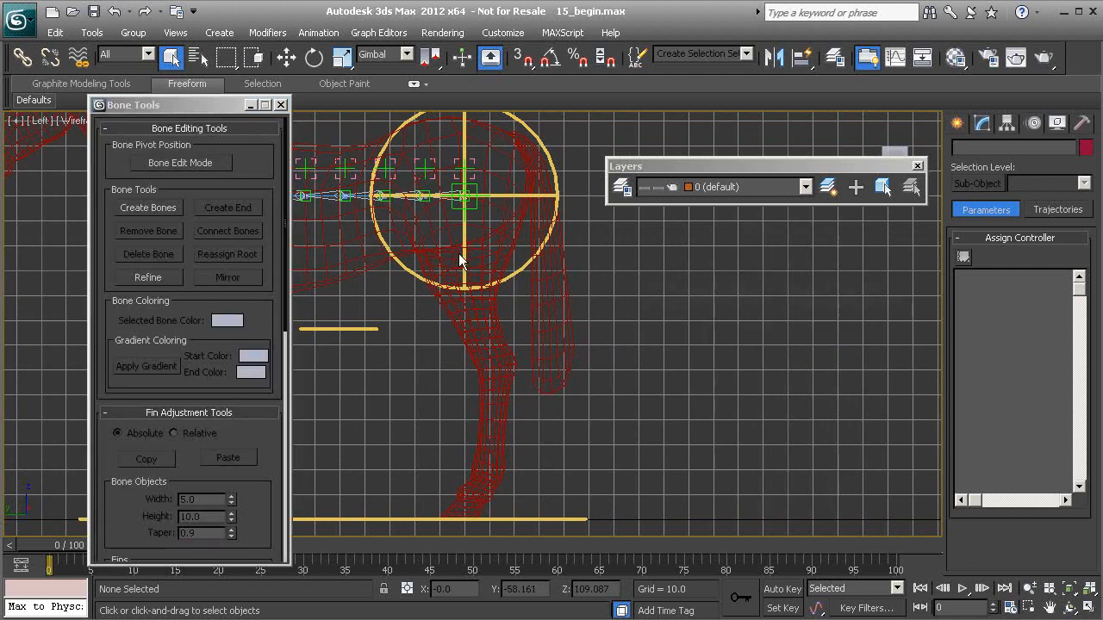
pyautogui.click(145, 208)
pyautogui.scroll(3, 561, 349)
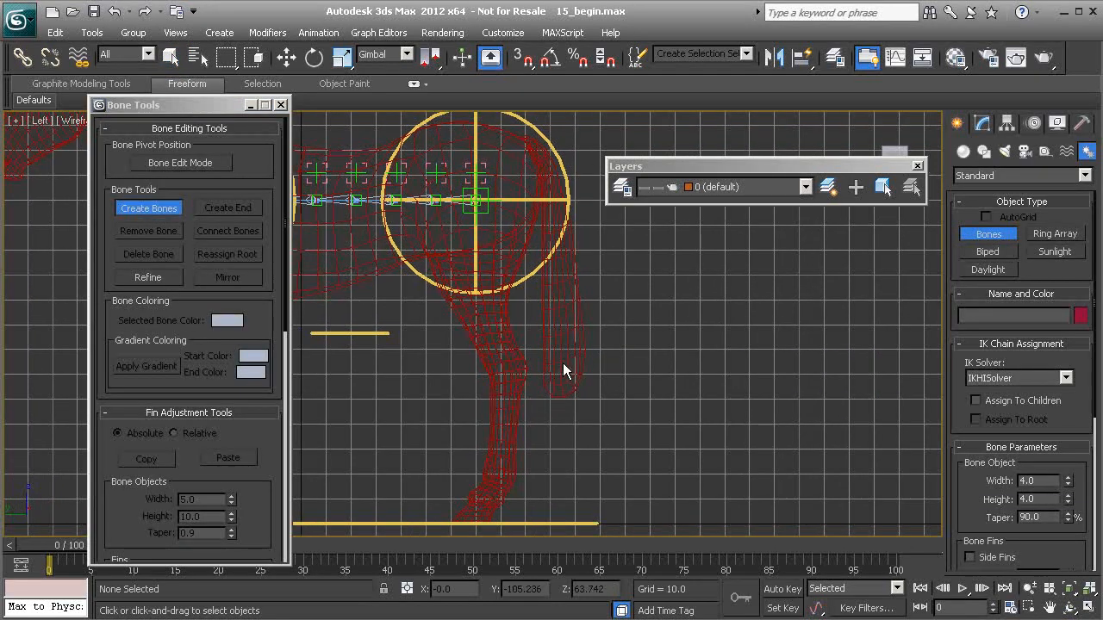
pyautogui.scroll(-1, 573, 332)
pyautogui.scroll(3, 582, 316)
pyautogui.scroll(-3, 573, 333)
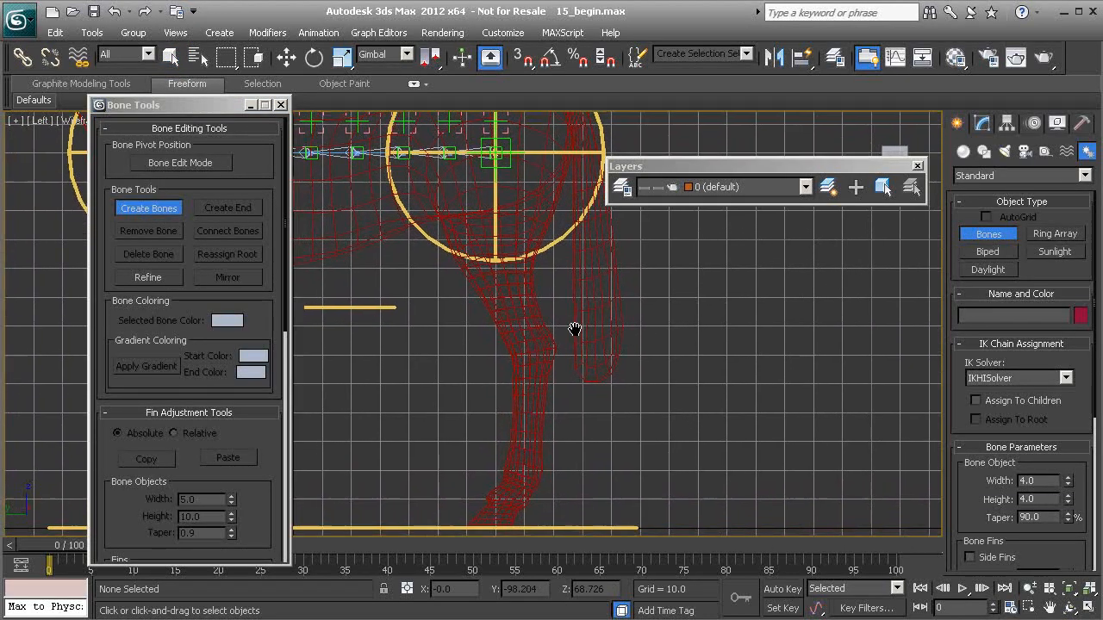
pyautogui.moveTo(575, 275); pyautogui.dragTo(578, 307, button='middle')
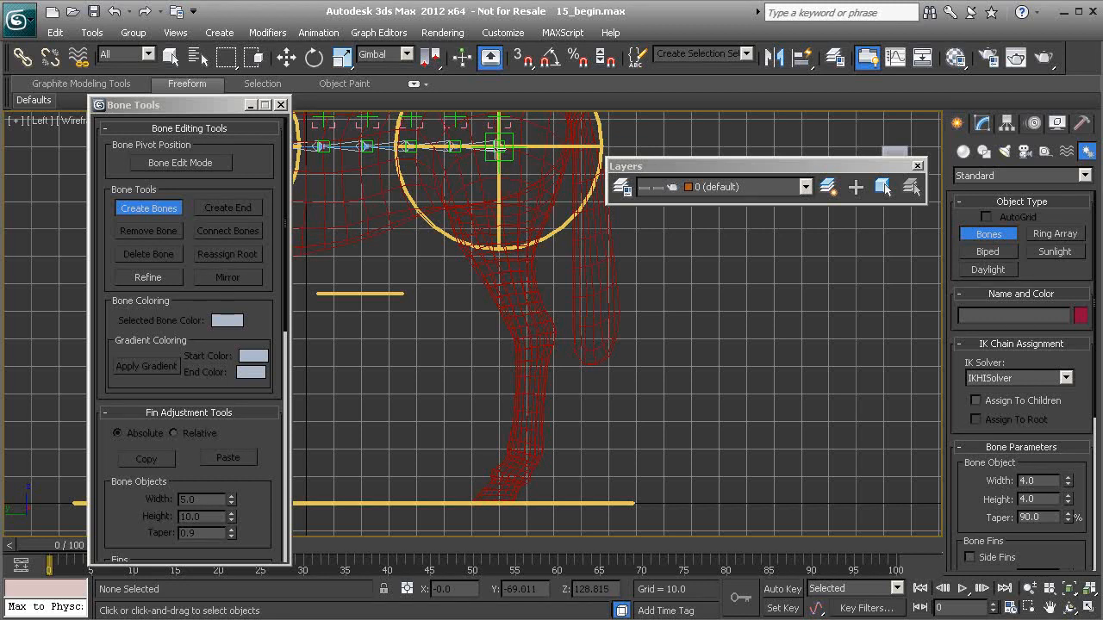
pyautogui.click(492, 159)
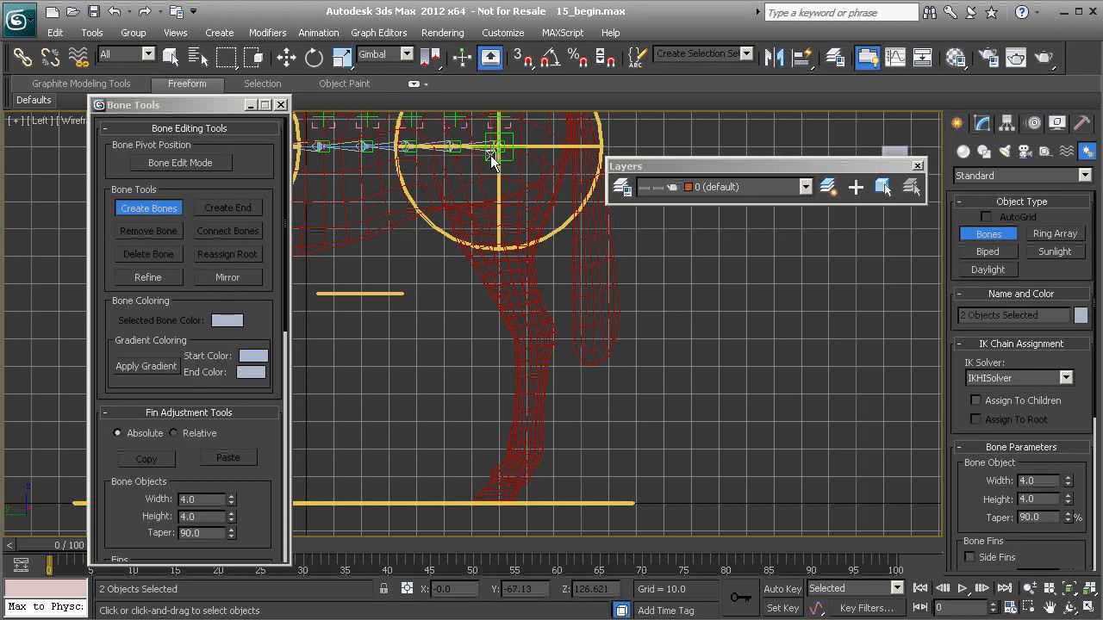
pyautogui.click(470, 243)
pyautogui.click(544, 340)
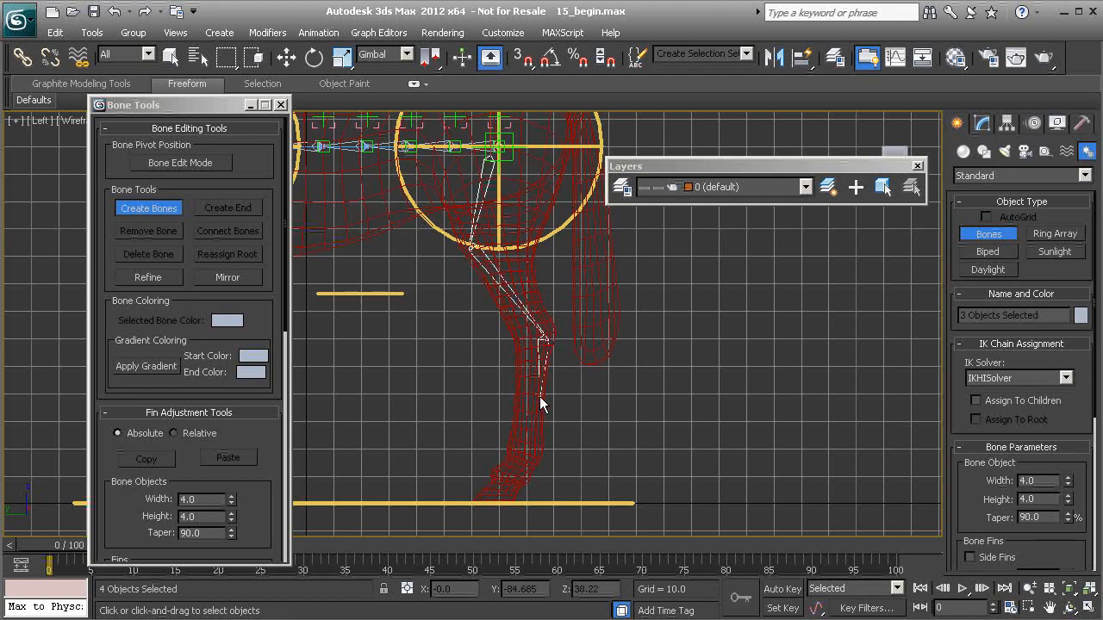
pyautogui.click(514, 457)
pyautogui.click(497, 477)
pyautogui.rightClick(482, 522)
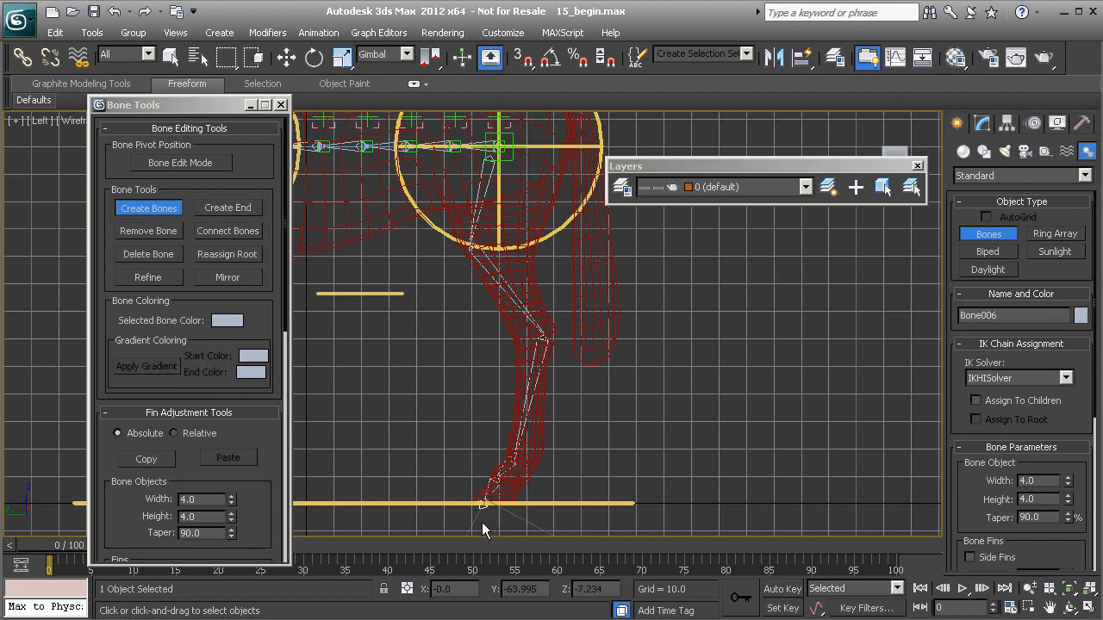
pyautogui.rightClick(432, 402)
# Step: In Bone Edit Mode, reposition the two foot joints at Bone005 and Bone004 to fit the lower leg mesh
pyautogui.moveTo(437, 268); pyautogui.dragTo(431, 172, button='middle')
pyautogui.click(153, 164)
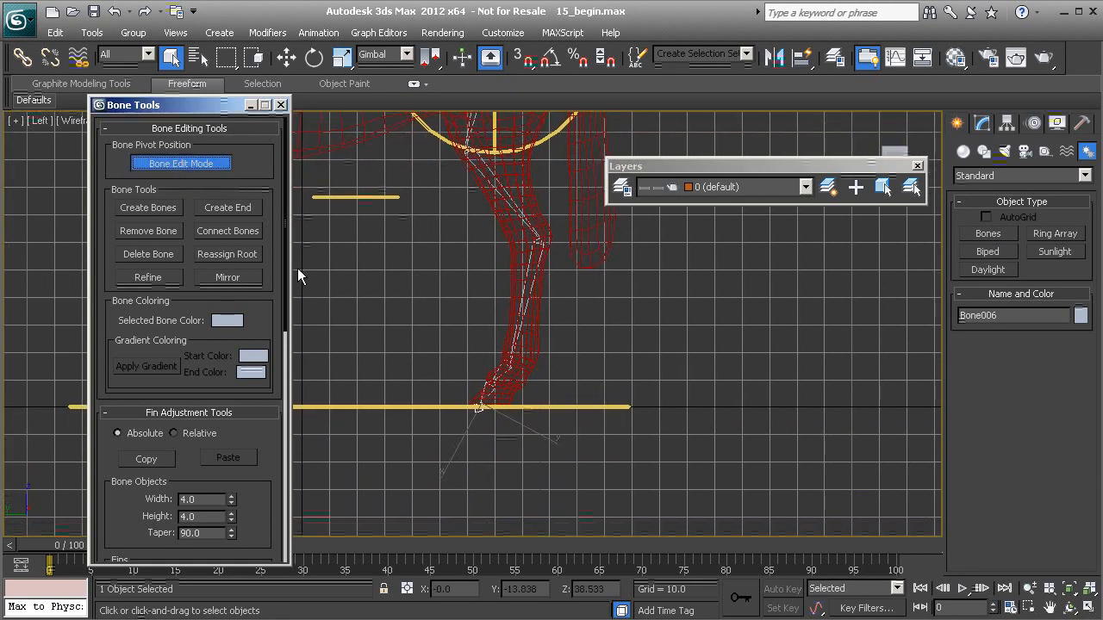
pyautogui.moveTo(409, 406); pyautogui.dragTo(404, 382, button='middle')
pyautogui.scroll(5, 407, 379)
pyautogui.moveTo(471, 346); pyautogui.dragTo(435, 316, button='middle')
pyautogui.scroll(3, 498, 342)
pyautogui.click(545, 322)
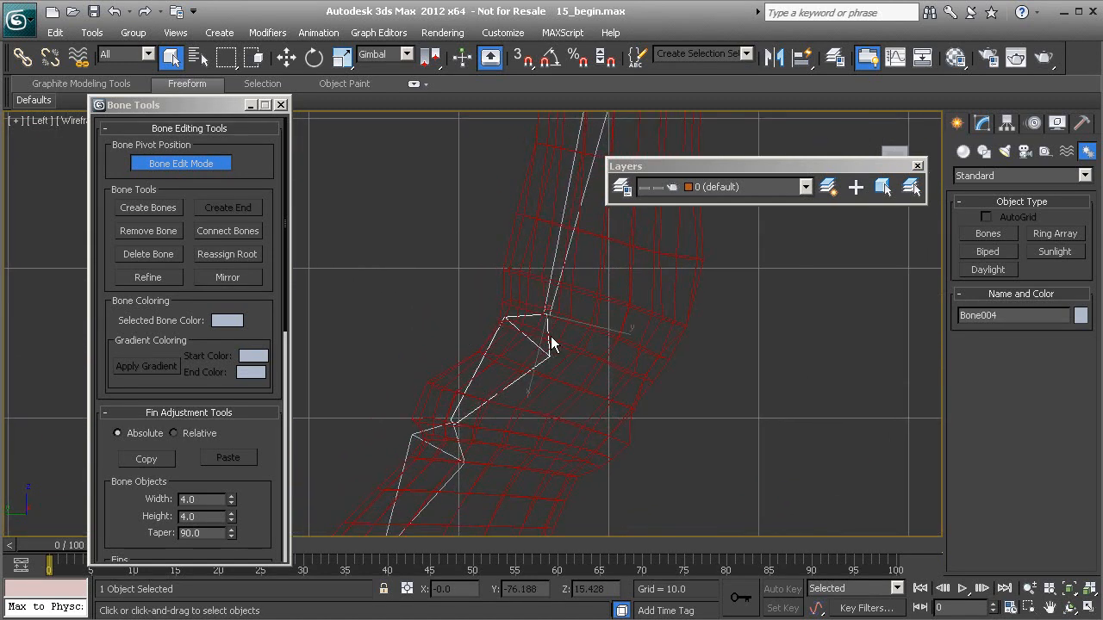
pyautogui.press('w')
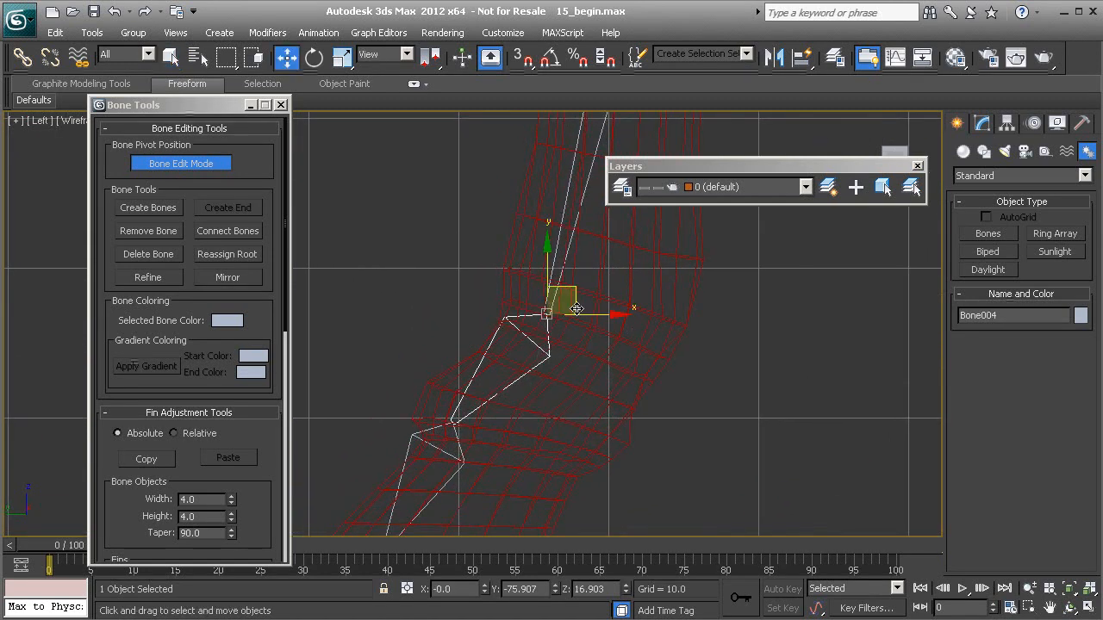
pyautogui.moveTo(558, 353); pyautogui.dragTo(548, 315, button='middle')
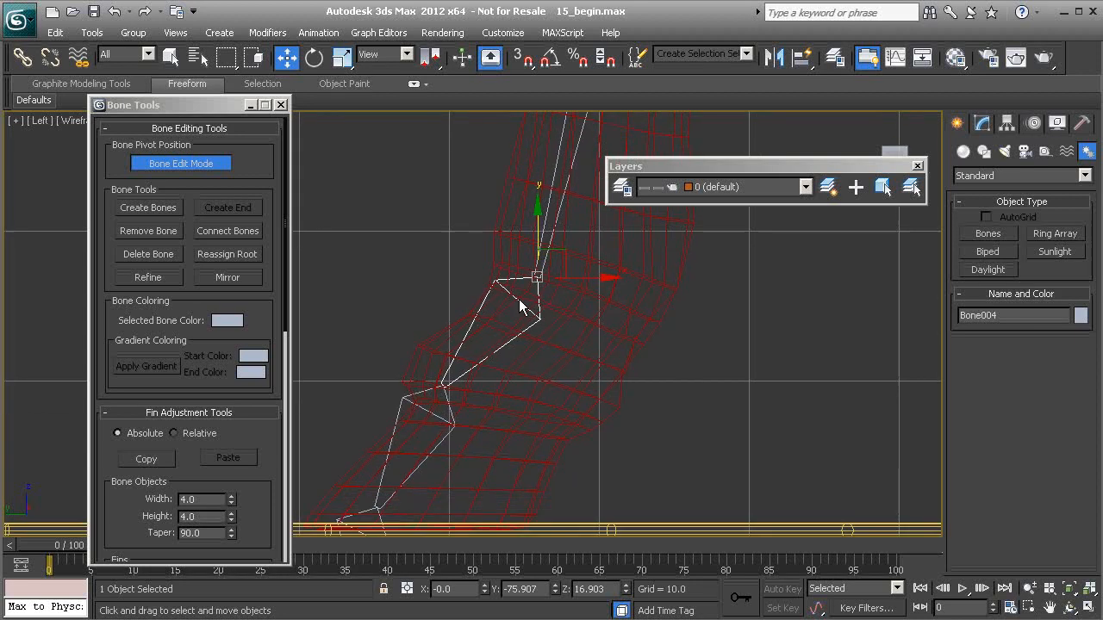
pyautogui.click(444, 390)
pyautogui.moveTo(473, 357); pyautogui.dragTo(471, 362)
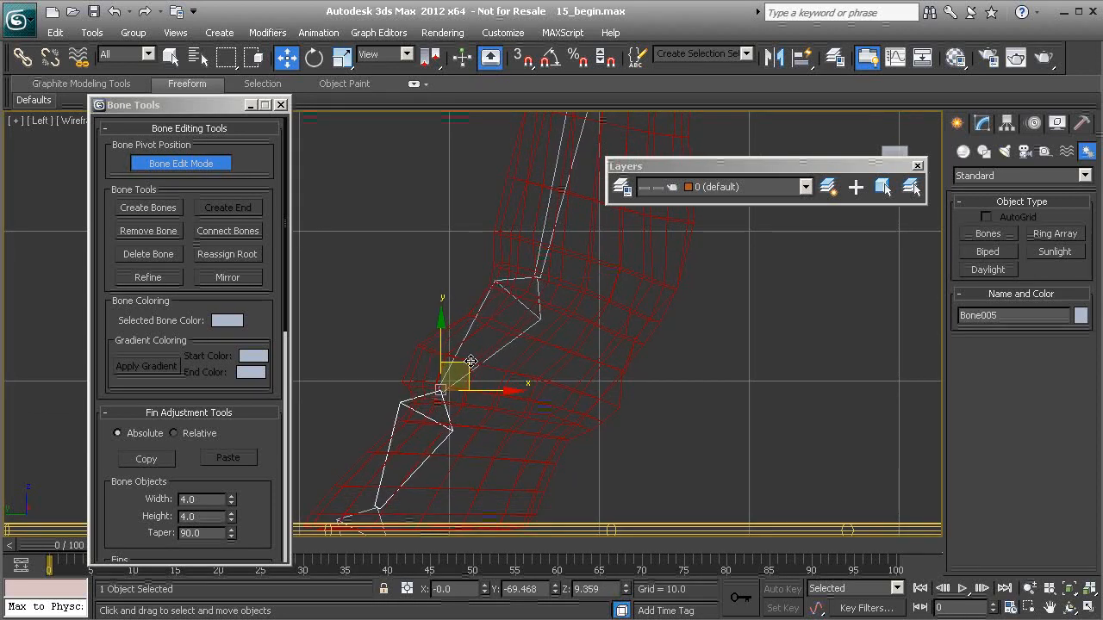
pyautogui.click(540, 282)
pyautogui.moveTo(569, 257); pyautogui.dragTo(558, 258)
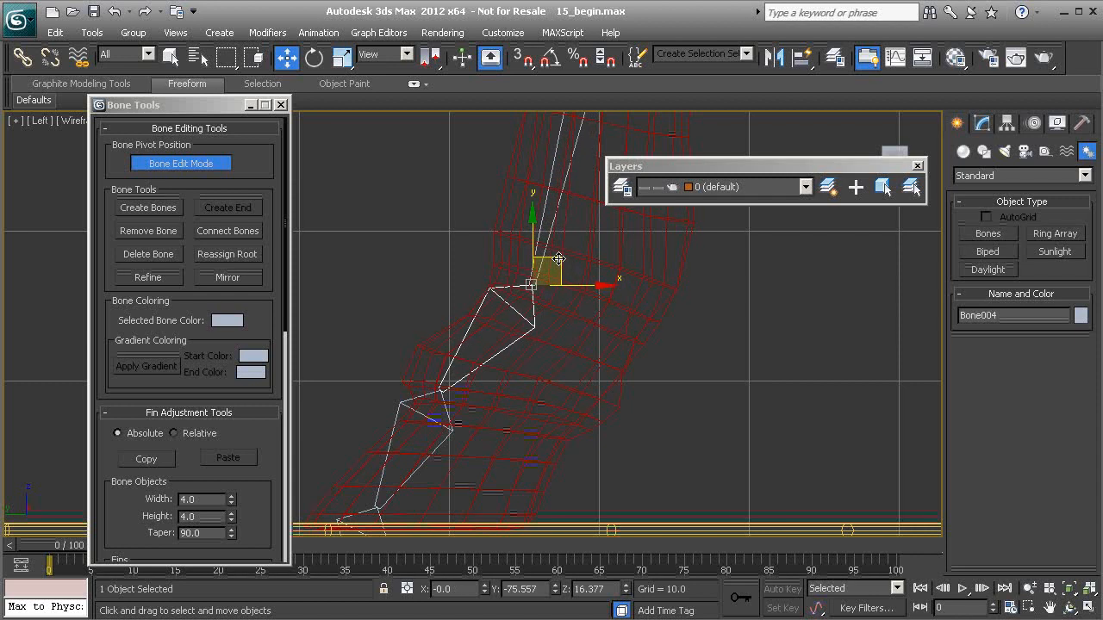
# Step: Refine the position of the Bone005 joint and lower the end bone at the hoof tip to about Z 0
pyautogui.moveTo(483, 361); pyautogui.dragTo(521, 353, button='middle')
pyautogui.click(486, 350)
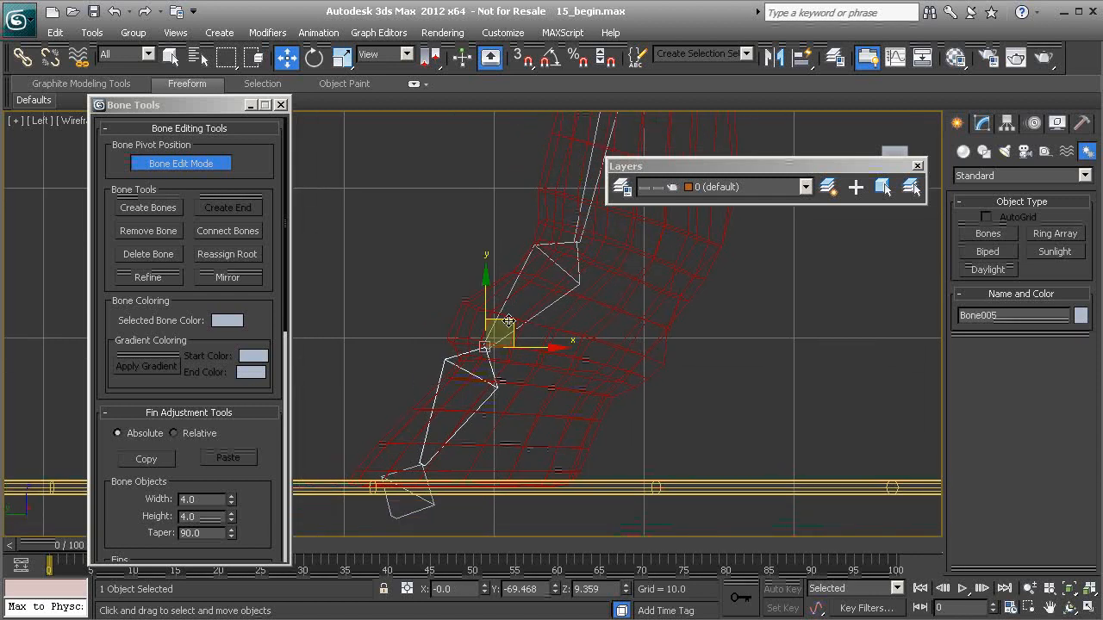
pyautogui.moveTo(507, 321); pyautogui.dragTo(513, 324)
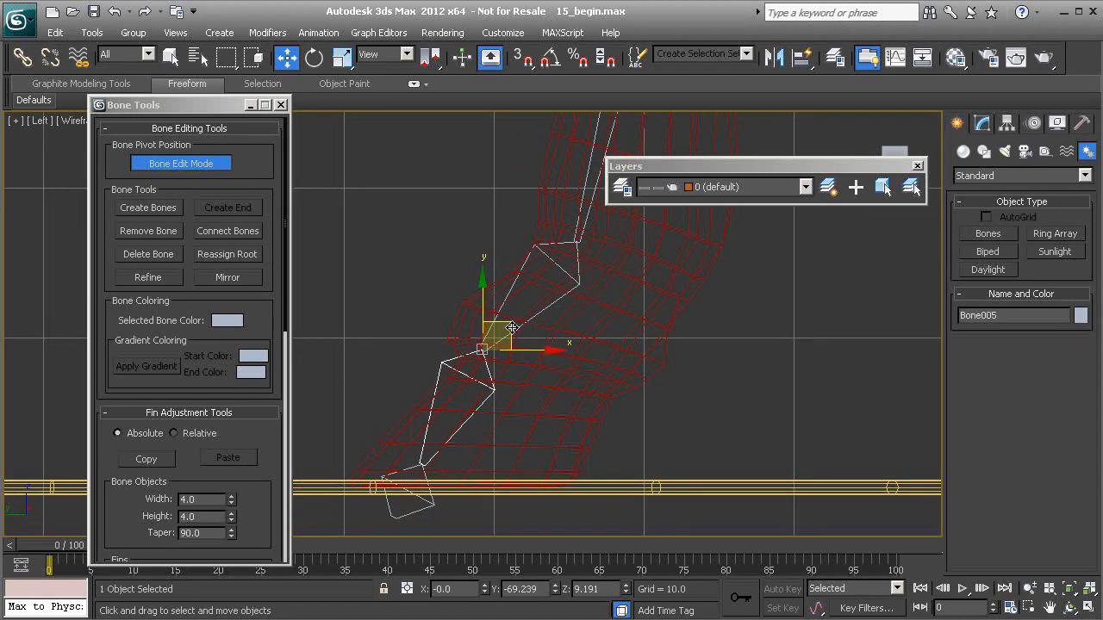
pyautogui.moveTo(513, 415); pyautogui.dragTo(549, 375, button='middle')
pyautogui.click(466, 466)
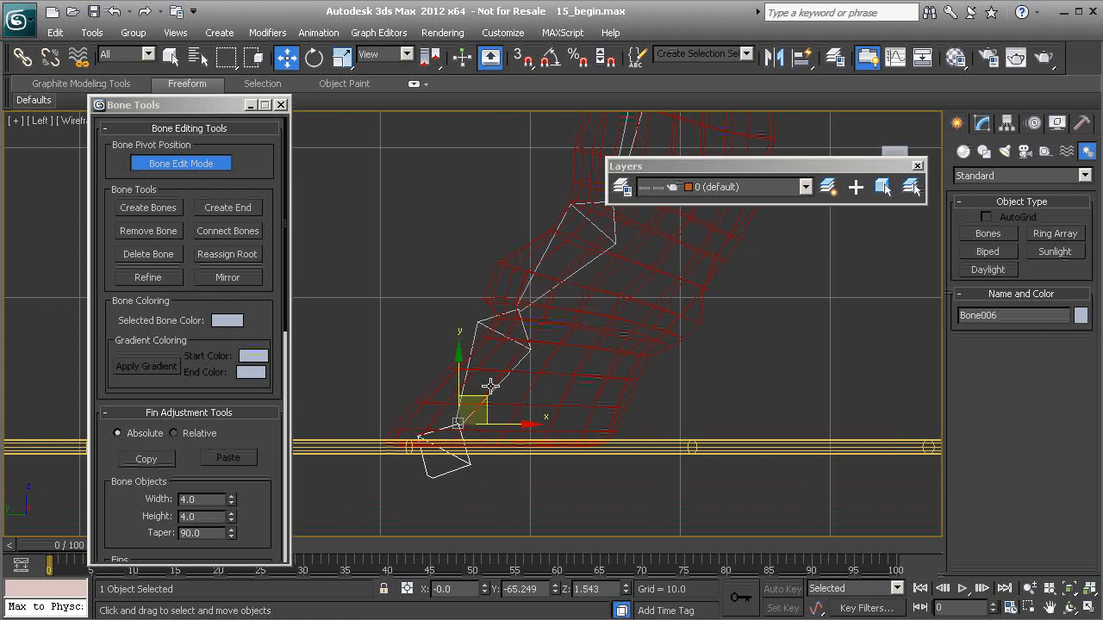
pyautogui.moveTo(487, 397); pyautogui.dragTo(492, 420)
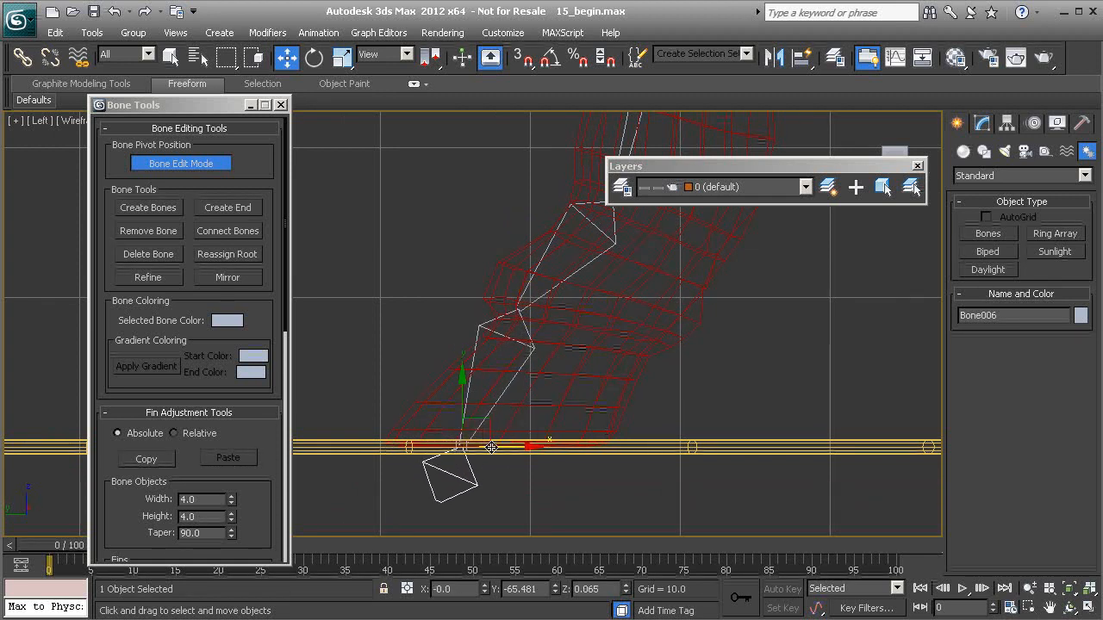
# Step: Align the top leg bone's joint to the point helper at the rear end of the spine chain and exit Bone Edit Mode
pyautogui.moveTo(584, 387); pyautogui.dragTo(529, 519, button='middle')
pyautogui.scroll(-4, 529, 319)
pyautogui.moveTo(499, 248); pyautogui.dragTo(463, 435, button='middle')
pyautogui.moveTo(488, 288); pyautogui.dragTo(496, 444, button='middle')
pyautogui.moveTo(471, 292); pyautogui.dragTo(507, 494, button='middle')
pyautogui.scroll(4, 460, 299)
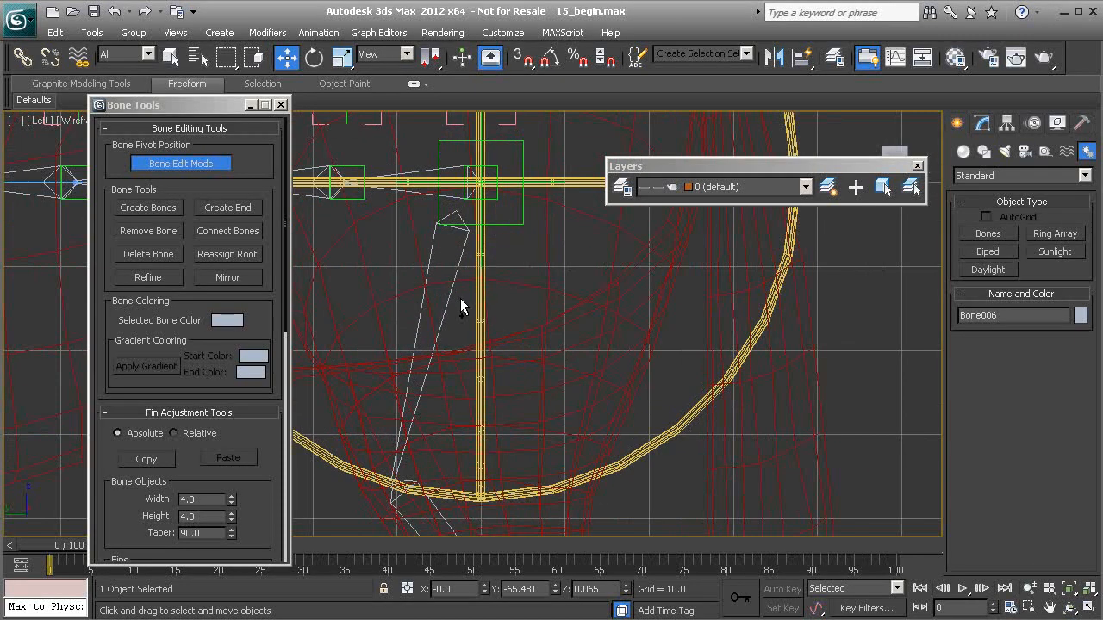
pyautogui.click(453, 294)
pyautogui.moveTo(454, 295); pyautogui.dragTo(535, 437, button='middle')
pyautogui.scroll(3, 535, 438)
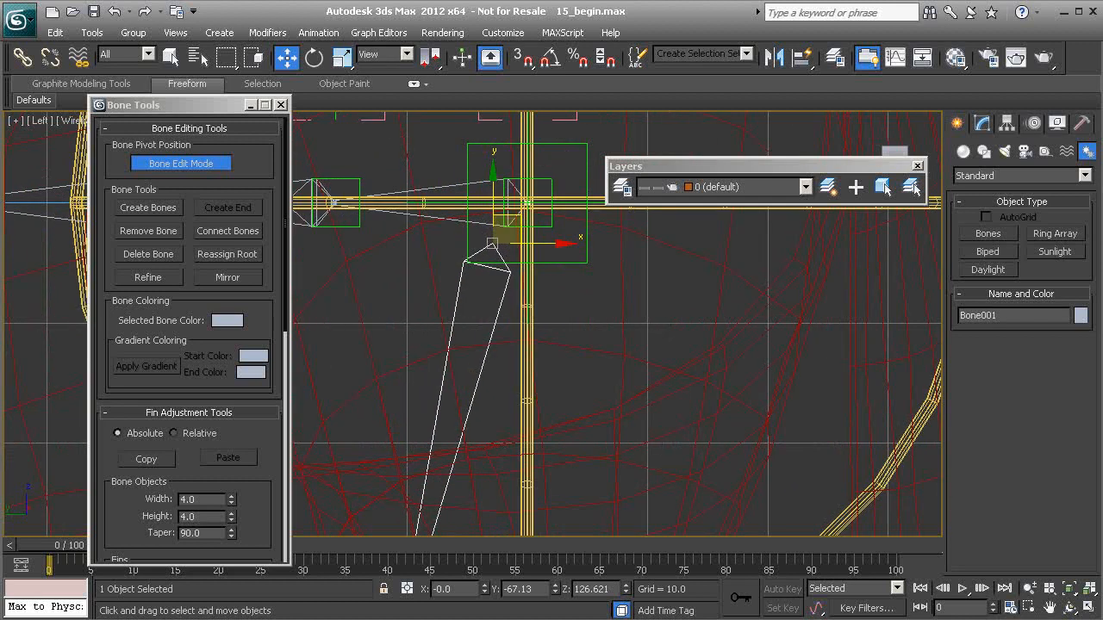
pyautogui.hotkey('alt', 'a')
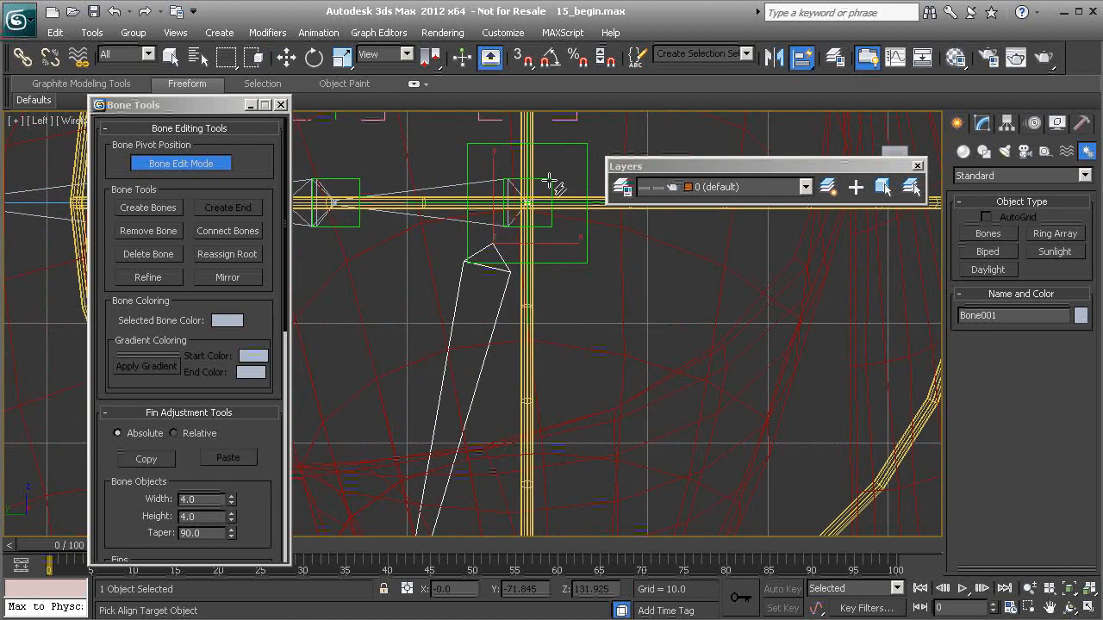
pyautogui.click(549, 180)
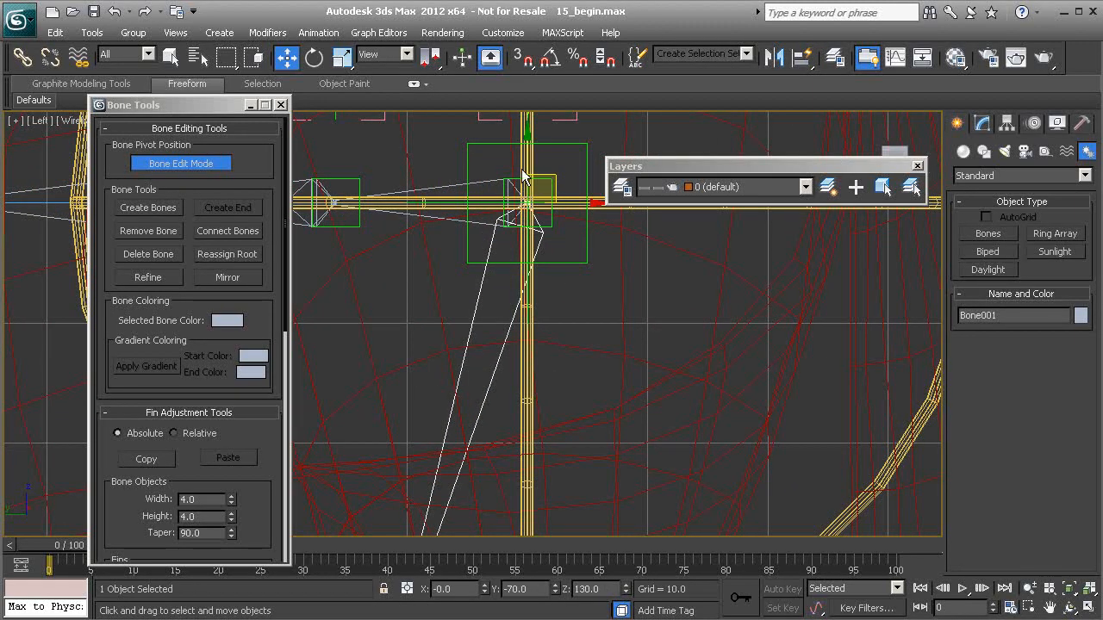
pyautogui.moveTo(523, 228); pyautogui.dragTo(514, 253, button='middle')
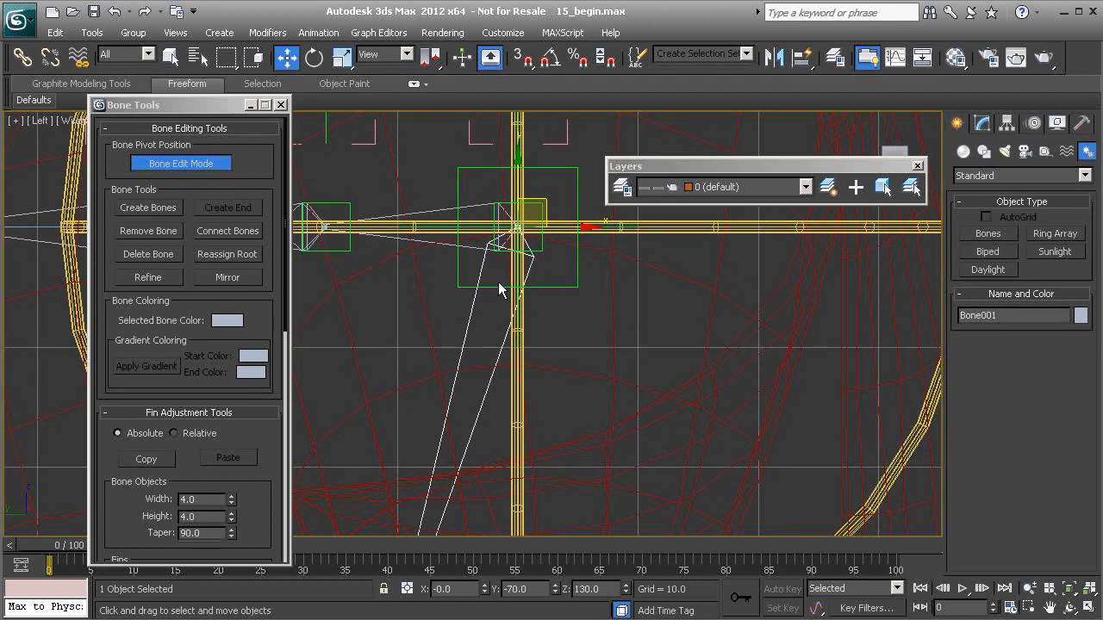
pyautogui.scroll(-5, 495, 283)
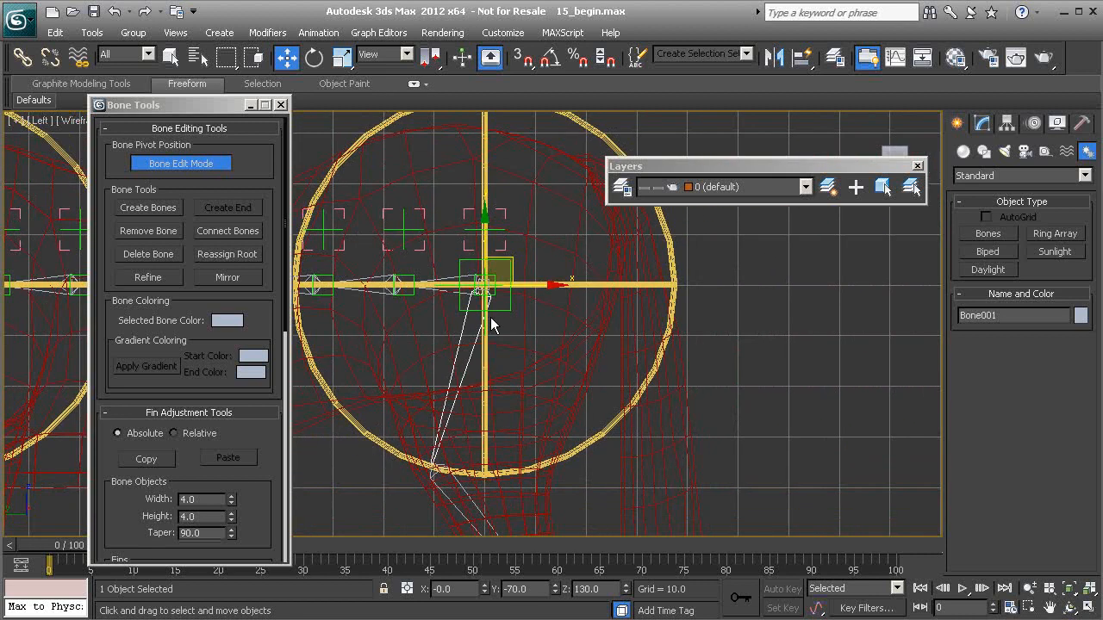
pyautogui.scroll(2, 490, 312)
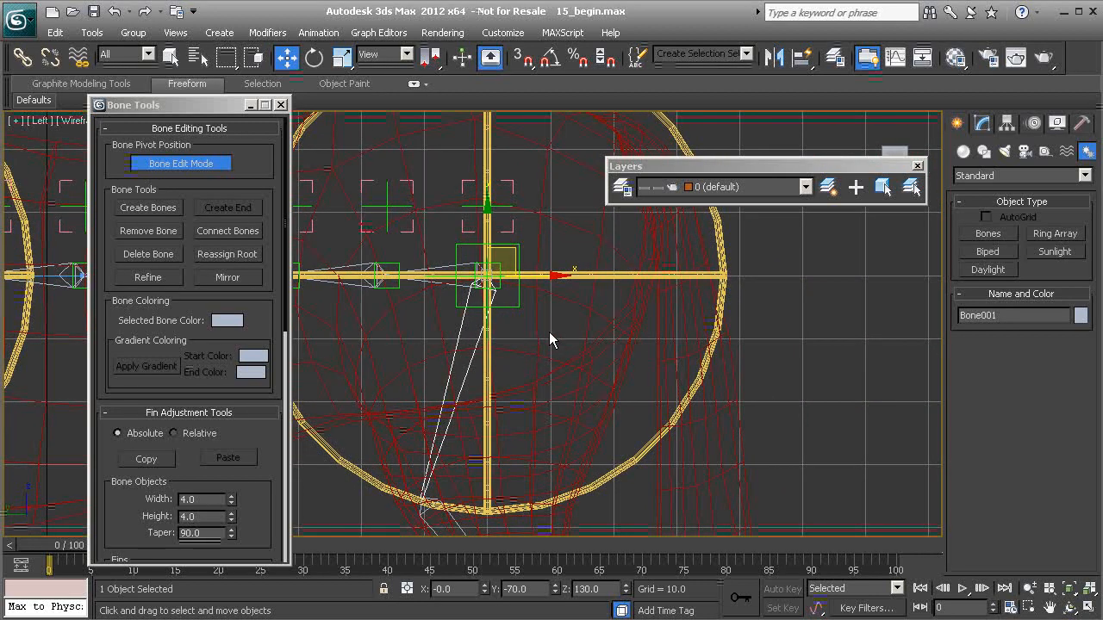
pyautogui.click(205, 164)
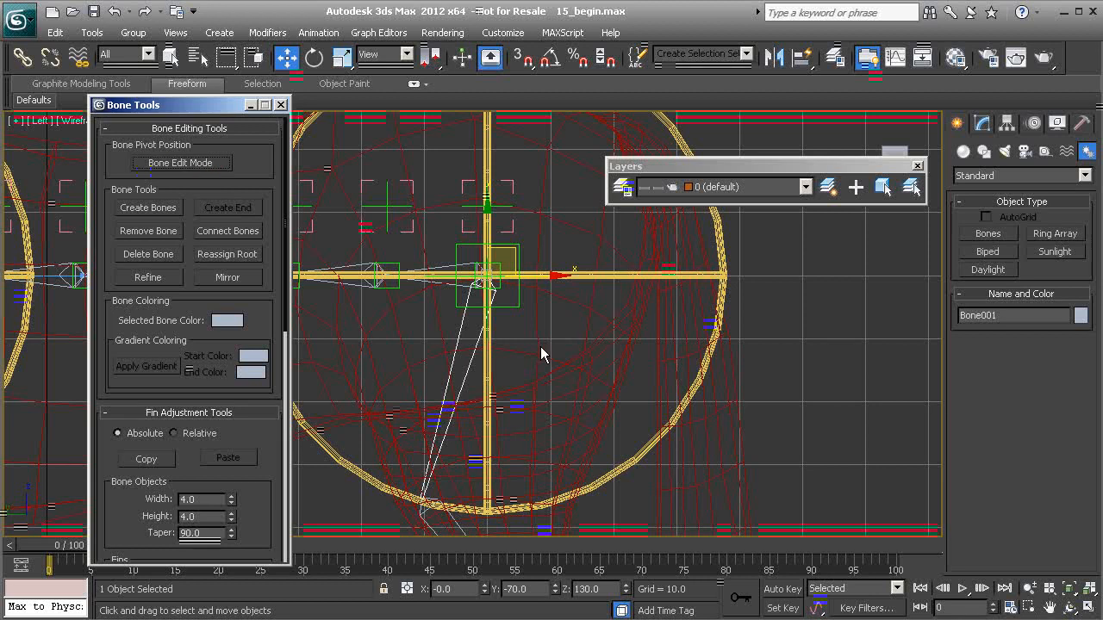
# Step: In the Perspective view shown as wireframe, move the bone chain sideways to about X -23.5, inside the left hind leg
pyautogui.hotkey('alt', 'w')
pyautogui.rightClick(832, 462)
pyautogui.hotkey('alt', 'w')
pyautogui.scroll(2, 535, 294)
pyautogui.moveTo(535, 294)
pyautogui.keyDown('alt'); pyautogui.mouseDown(button='middle')
pyautogui.moveTo(470, 314)
pyautogui.moveTo(535, 284)
pyautogui.moveTo(562, 323)
pyautogui.moveTo(463, 308)
pyautogui.moveTo(500, 265)
pyautogui.moveTo(603, 263)
pyautogui.mouseUp(button='middle'); pyautogui.keyUp('alt')
pyautogui.press('F3')
pyautogui.moveTo(633, 267); pyautogui.dragTo(572, 258)
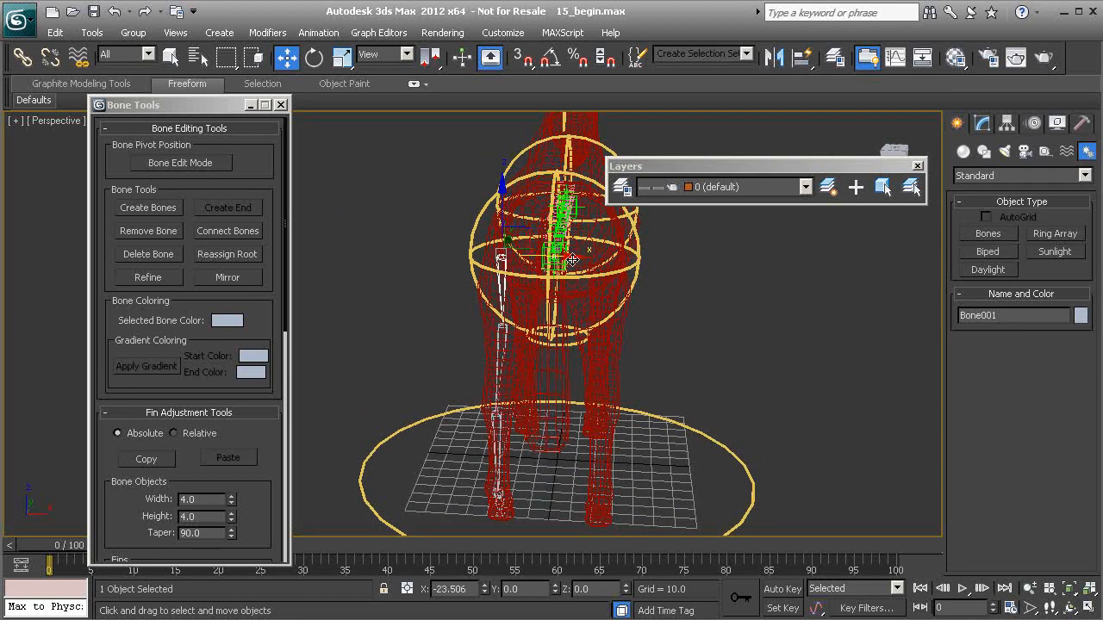
pyautogui.keyDown('alt'); pyautogui.moveTo(572, 325); pyautogui.dragTo(584, 261, button='middle'); pyautogui.keyUp('alt')
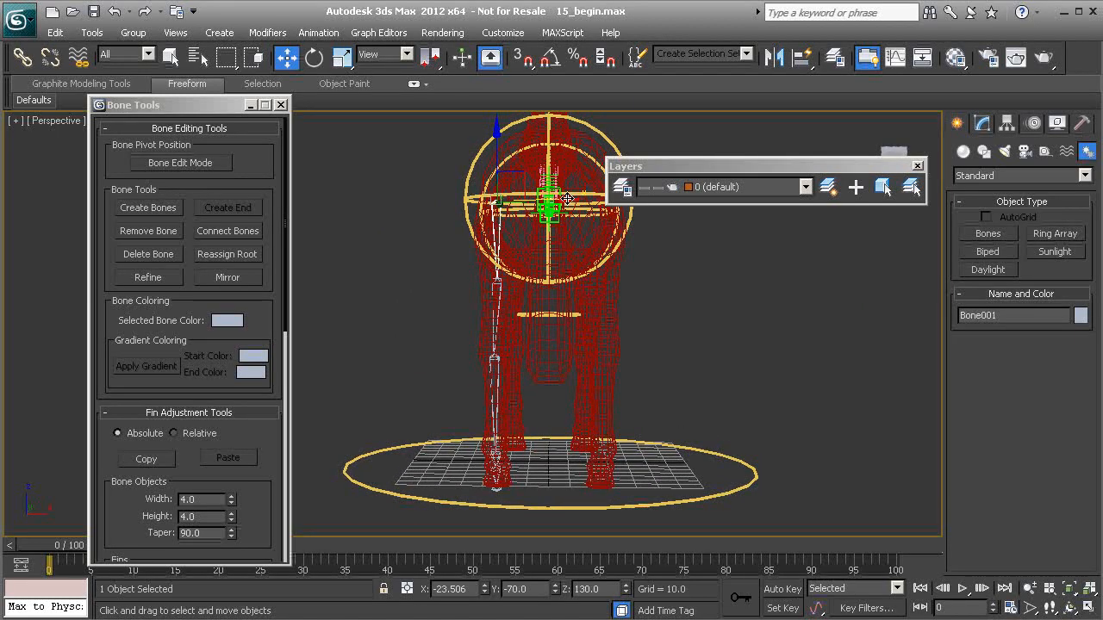
pyautogui.moveTo(567, 199); pyautogui.dragTo(568, 213)
# Step: Select the five main left hind leg bones without the end bone and add them to the bones layer
pyautogui.keyDown('alt'); pyautogui.moveTo(450, 333); pyautogui.dragTo(521, 336, button='middle'); pyautogui.keyUp('alt')
pyautogui.keyDown('ctrl'); pyautogui.click(519, 332); pyautogui.keyUp('ctrl')
pyautogui.keyDown('ctrl'); pyautogui.click(518, 473); pyautogui.keyUp('ctrl')
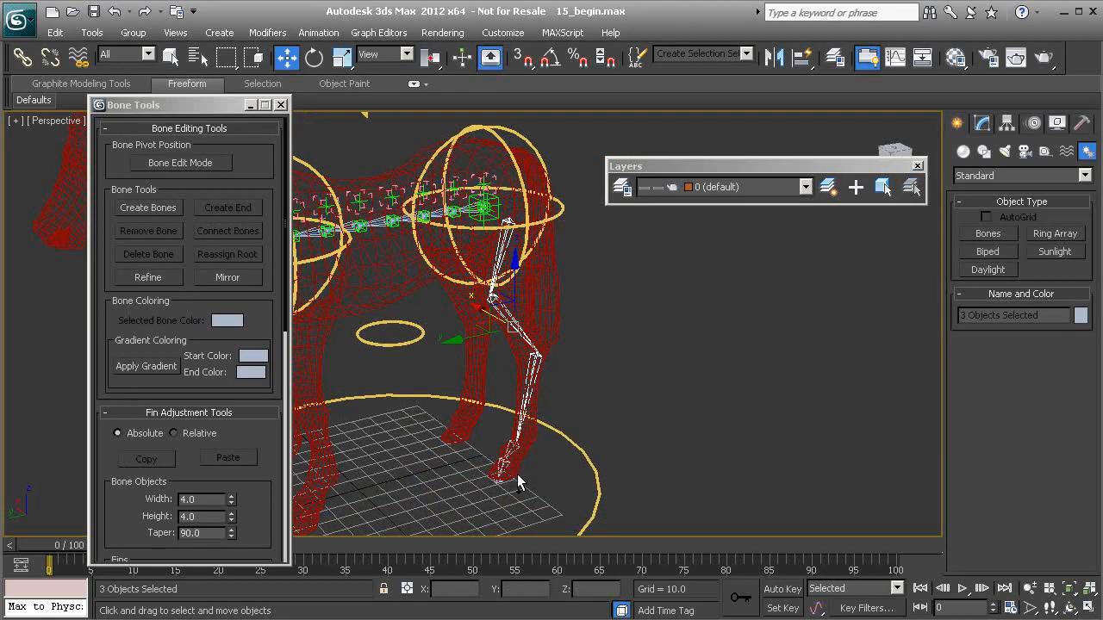
pyautogui.keyDown('ctrl'); pyautogui.click(511, 451); pyautogui.keyUp('ctrl')
pyautogui.keyDown('ctrl'); pyautogui.click(502, 467); pyautogui.keyUp('ctrl')
pyautogui.keyDown('alt'); pyautogui.moveTo(502, 467); pyautogui.dragTo(522, 466, button='middle'); pyautogui.keyUp('alt')
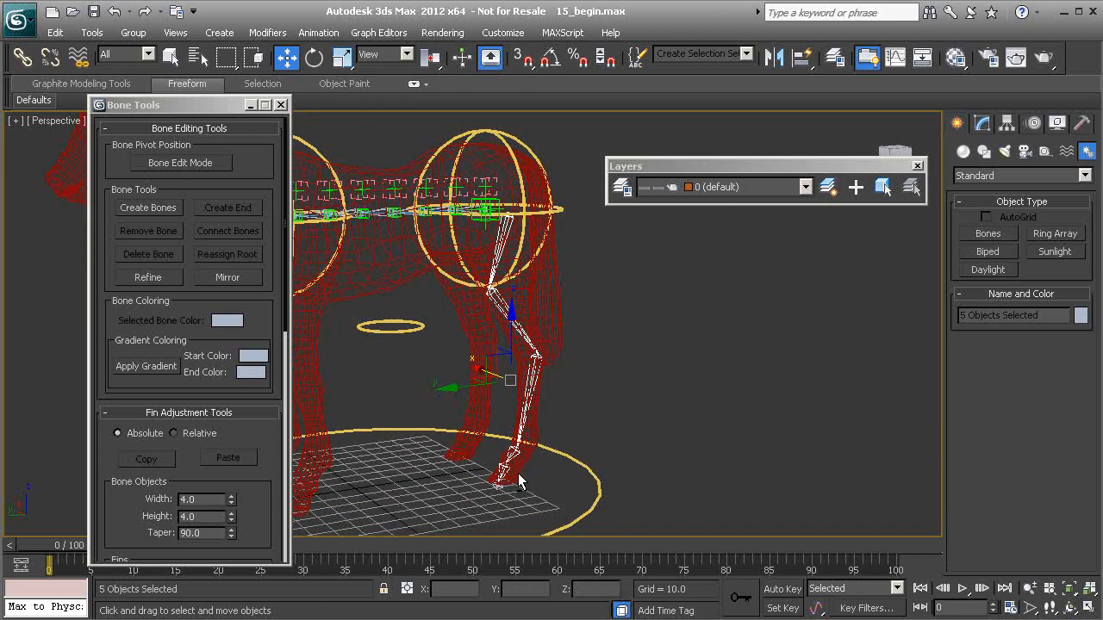
pyautogui.click(621, 187)
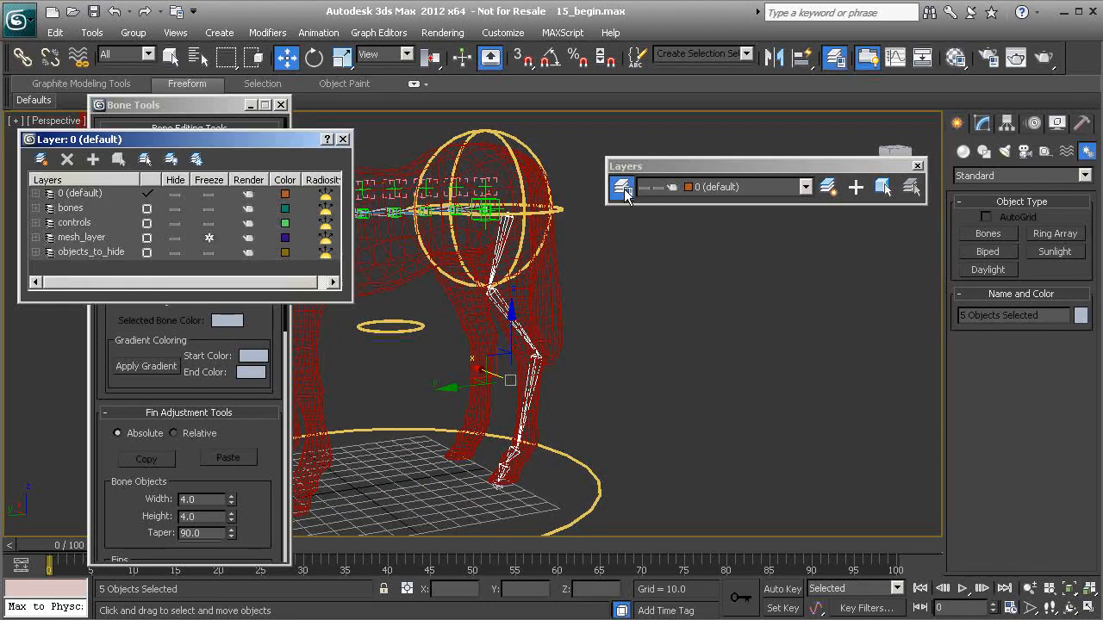
pyautogui.click(71, 207)
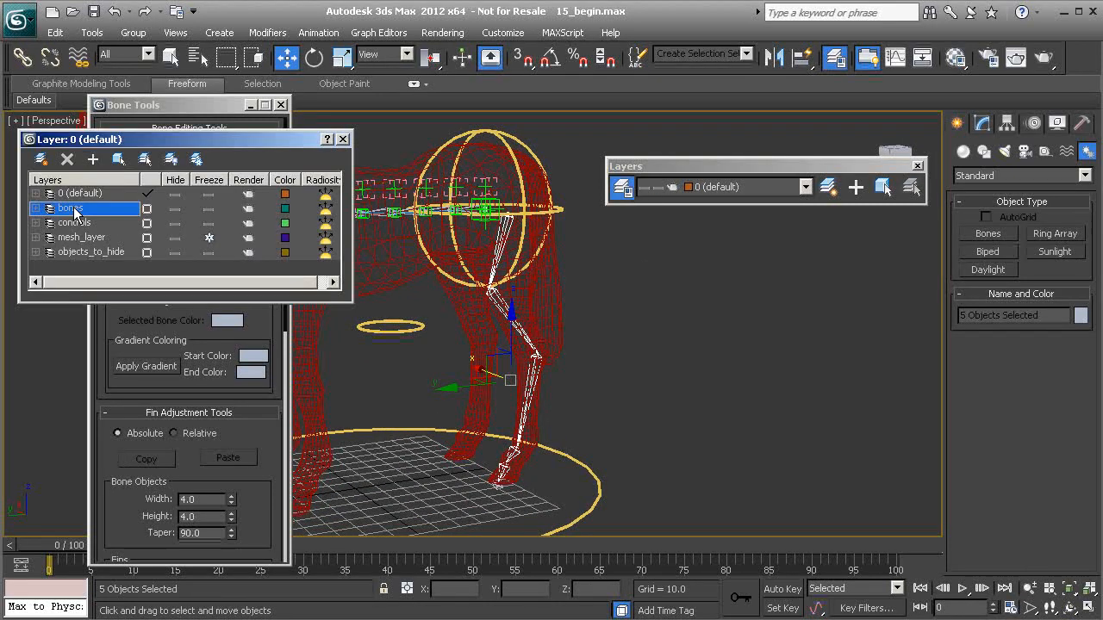
pyautogui.click(94, 164)
# Step: Select the end bone at the hoof tip and add it to the objects_to_hide layer
pyautogui.moveTo(474, 387); pyautogui.dragTo(463, 307, button='middle')
pyautogui.keyDown('alt'); pyautogui.moveTo(485, 453); pyautogui.dragTo(493, 418, button='middle'); pyautogui.keyUp('alt')
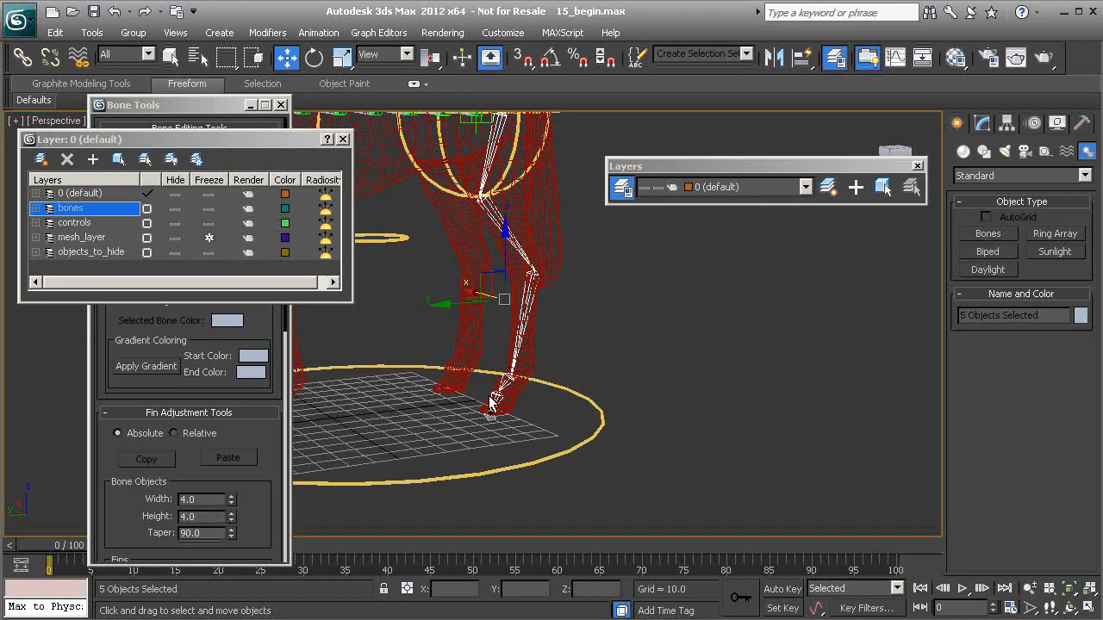
pyautogui.click(492, 419)
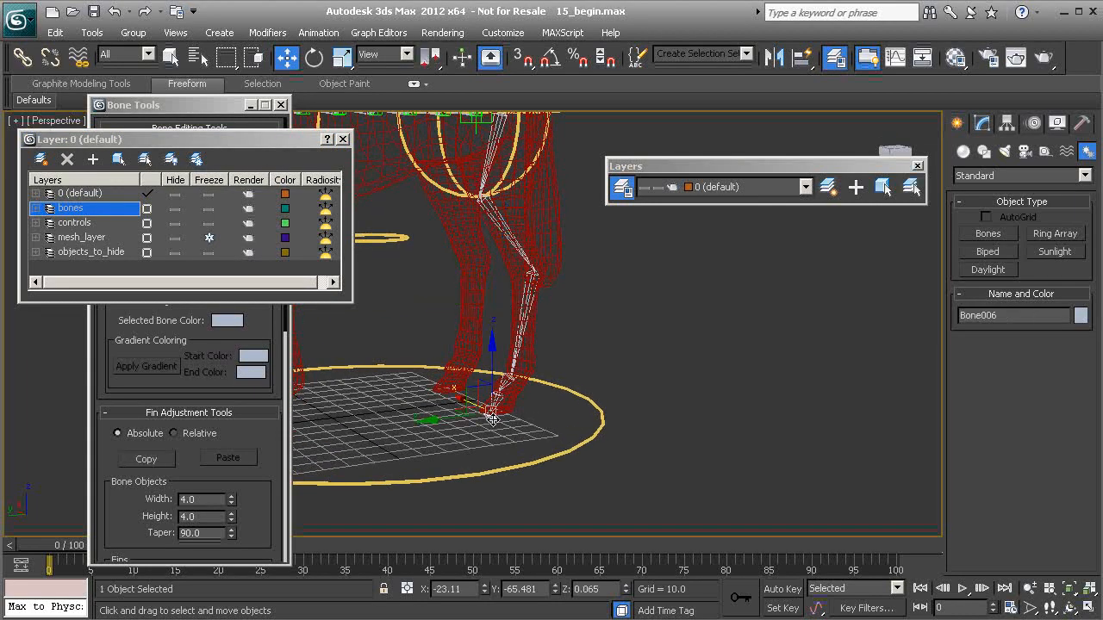
pyautogui.click(86, 252)
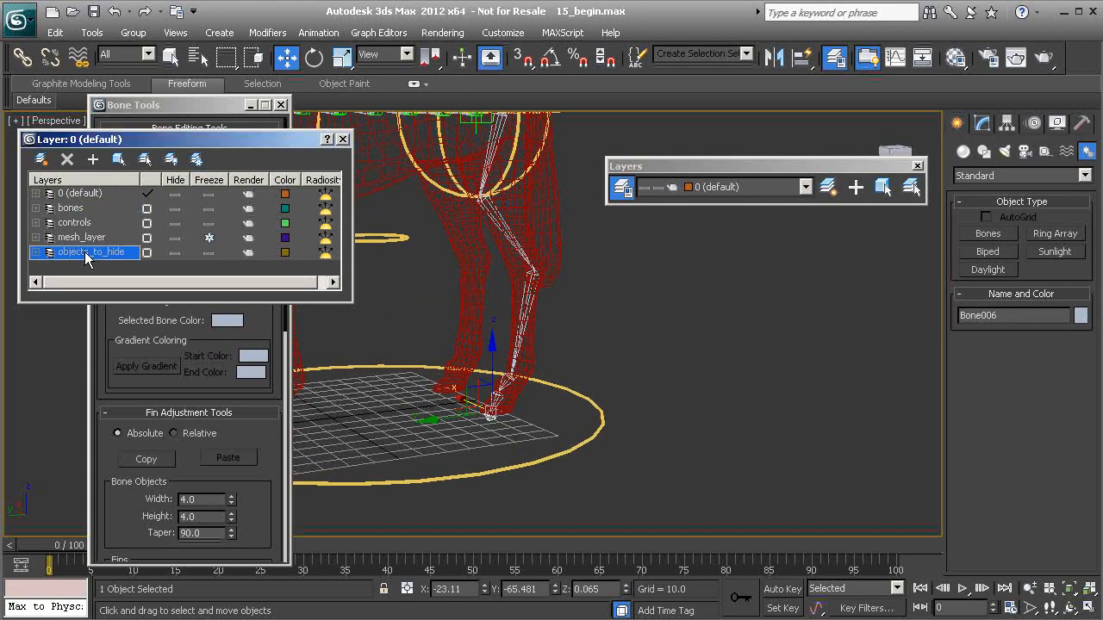
pyautogui.click(93, 164)
# Step: Rename the top bone of the left hind leg as Bn_L_Femur01 and copy its name
pyautogui.moveTo(456, 270); pyautogui.dragTo(467, 411, button='middle')
pyautogui.scroll(1, 498, 344)
pyautogui.moveTo(502, 351); pyautogui.dragTo(495, 314, button='middle')
pyautogui.click(502, 242)
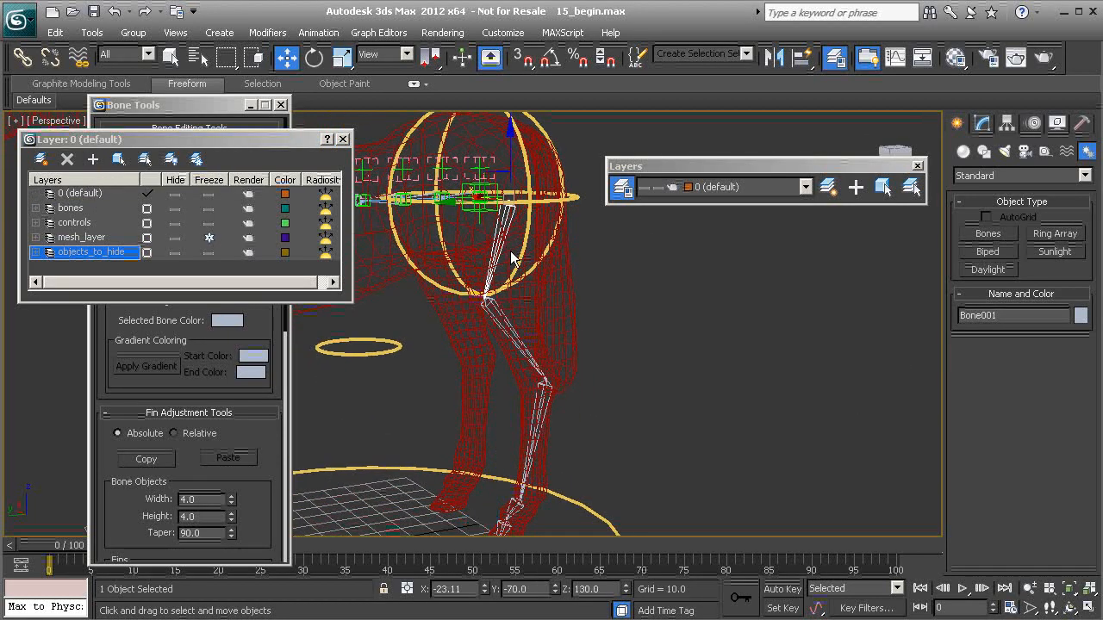
pyautogui.click(988, 316)
pyautogui.write('Bn_L')
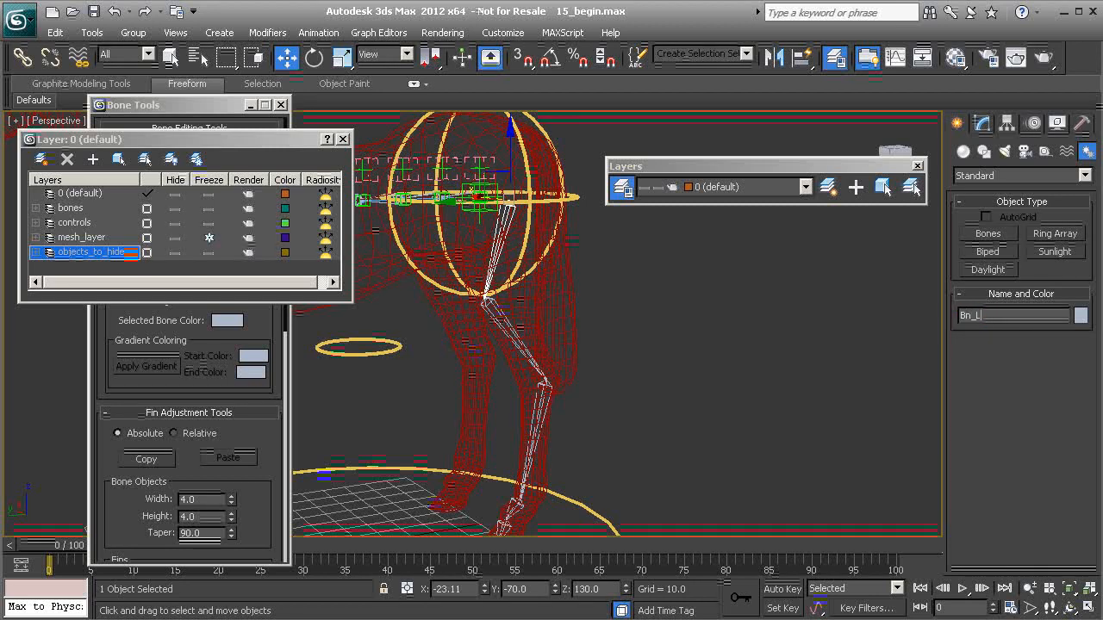
pyautogui.write('_Femur01')
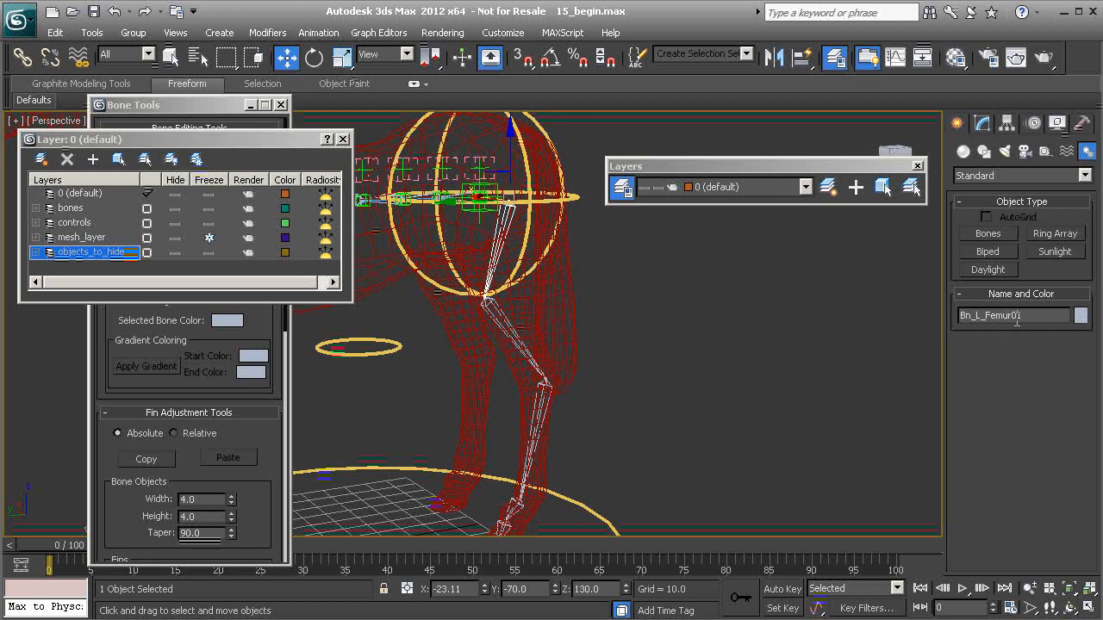
pyautogui.doubleClick(1017, 316)
pyautogui.hotkey('ctrl', 'c')
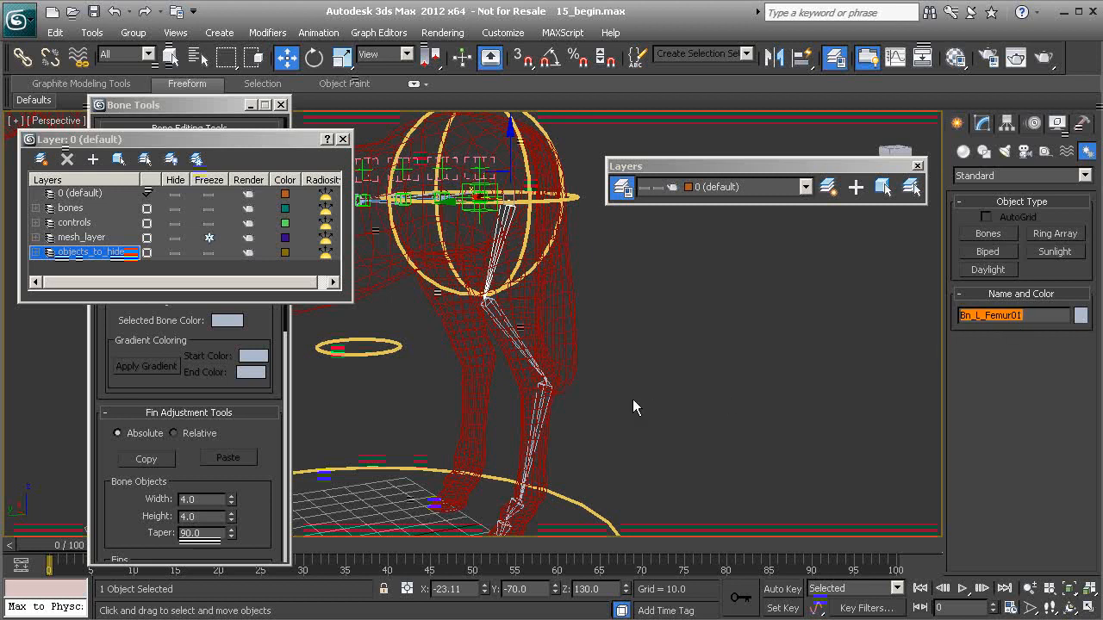
# Step: Rename the second leg bone as Bn_L_Tibia01, reusing the copied femur name
pyautogui.moveTo(649, 401); pyautogui.dragTo(643, 339, button='middle')
pyautogui.click(527, 278)
pyautogui.doubleClick(1008, 315)
pyautogui.hotkey('ctrl', 'v')
pyautogui.moveTo(987, 315); pyautogui.dragTo(1019, 332)
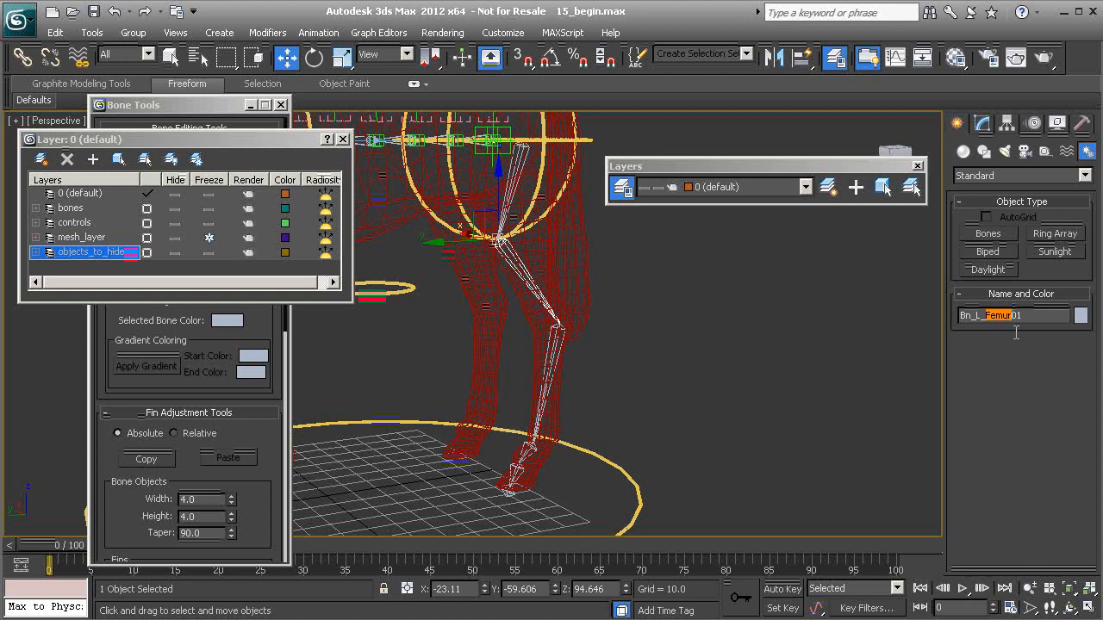
pyautogui.write('Tibia')
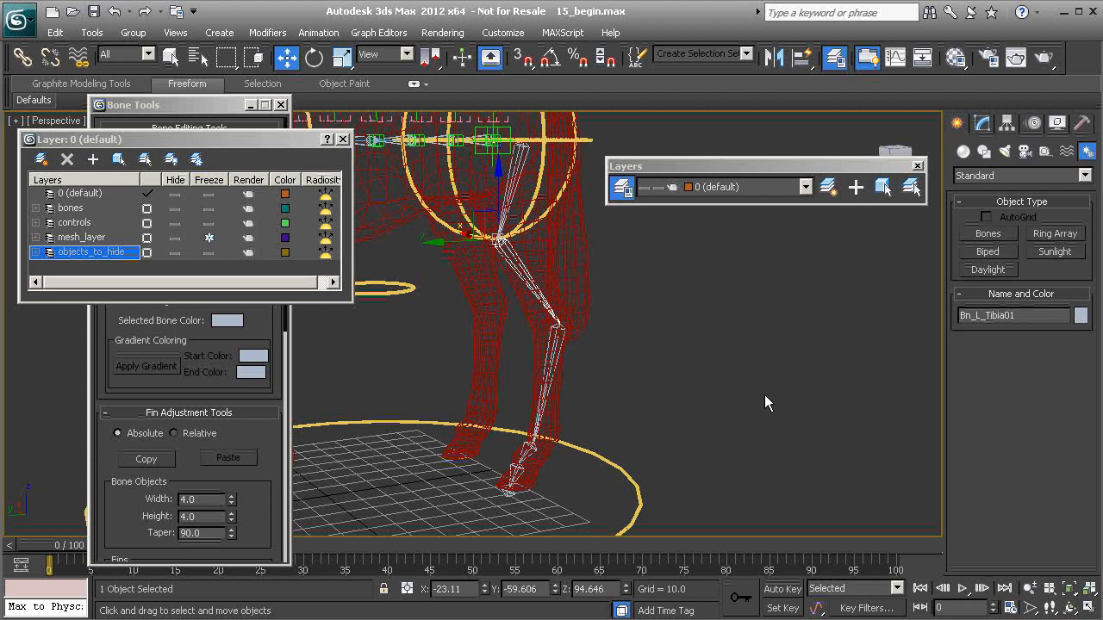
# Step: Rename the third leg bone, Bone003, as Bn_L_Metatarsal01 by editing the copied femur name
pyautogui.moveTo(785, 396); pyautogui.dragTo(796, 376, button='middle')
pyautogui.click(566, 346)
pyautogui.click(998, 315)
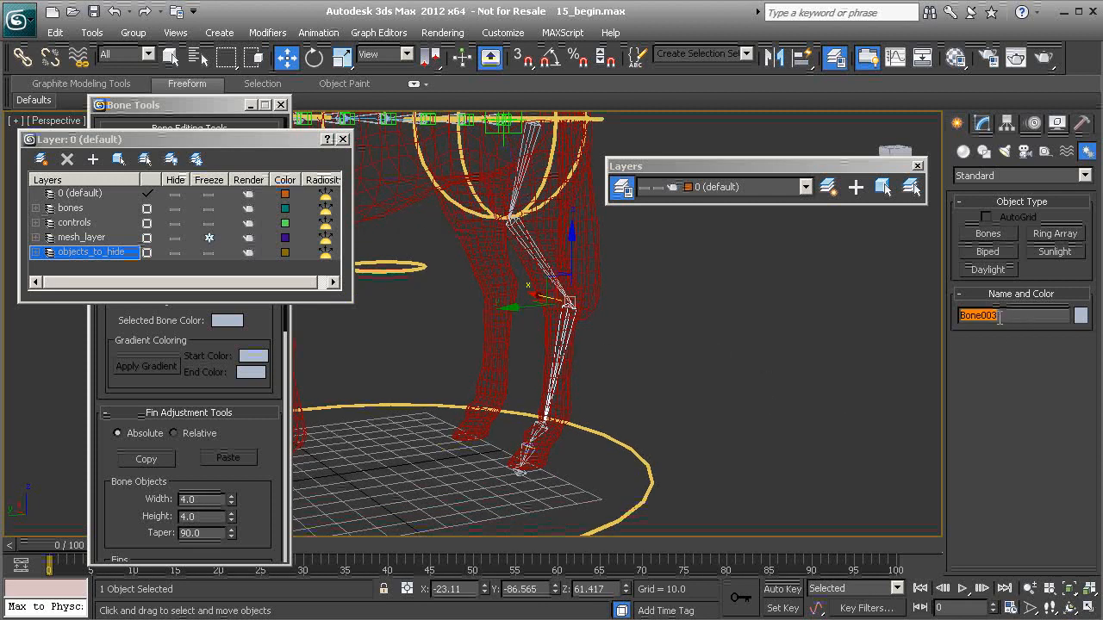
pyautogui.hotkey('ctrl', 'v')
pyautogui.moveTo(985, 317); pyautogui.dragTo(1014, 325)
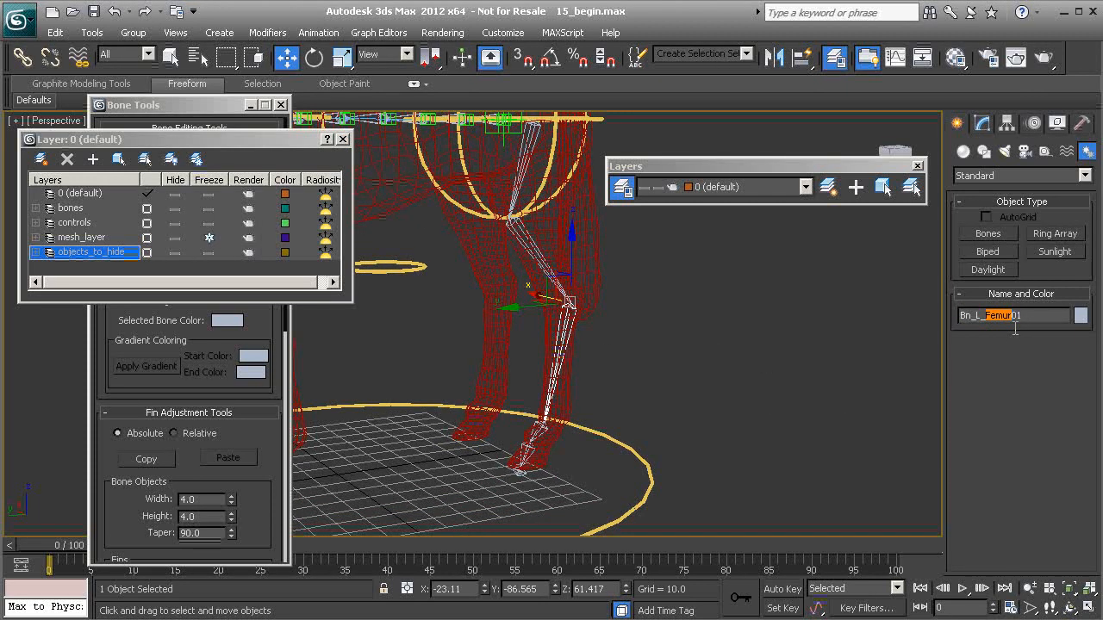
pyautogui.write('Me')
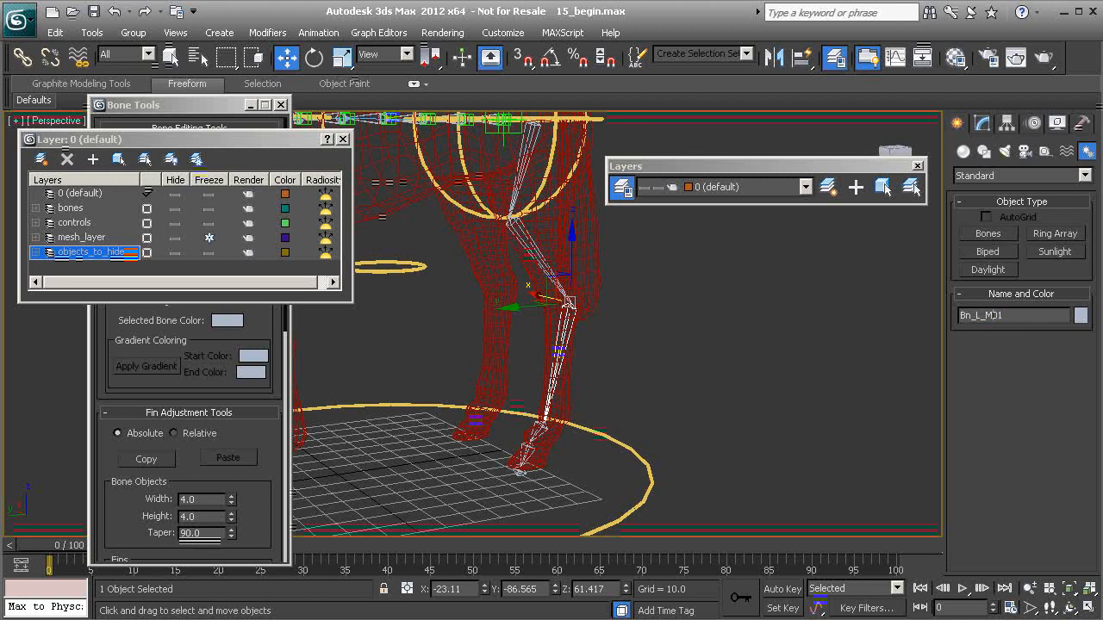
pyautogui.write('tatarsal')
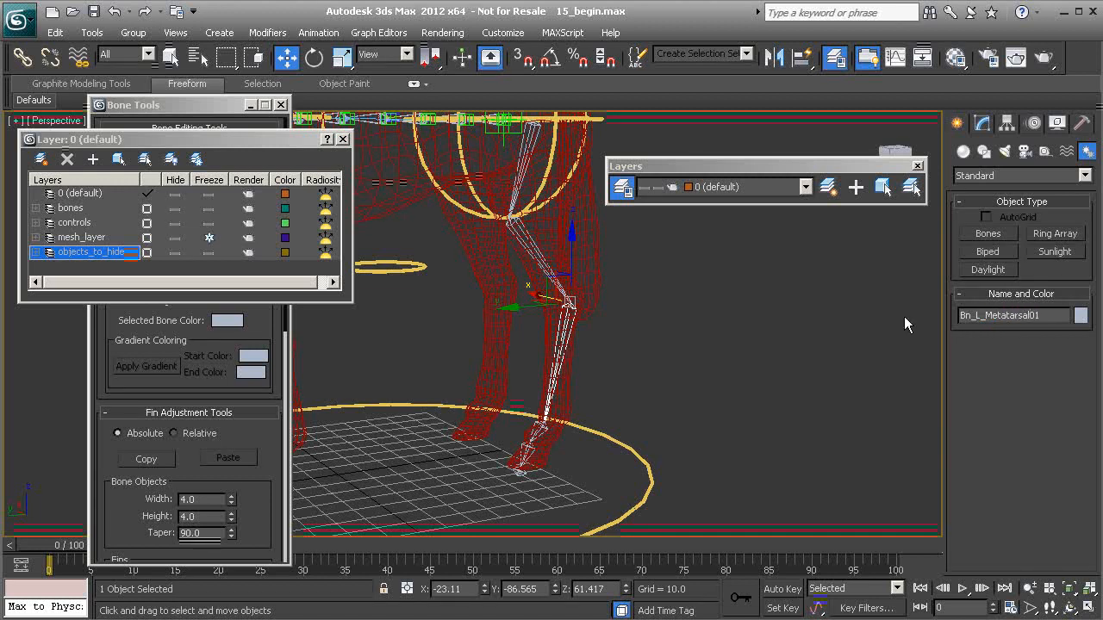
# Step: Rename Bone004, the bone below the metatarsal, as Bn_L_Pastern_A01 and copy its name
pyautogui.moveTo(564, 409); pyautogui.dragTo(587, 382, button='middle')
pyautogui.click(559, 406)
pyautogui.moveTo(596, 424); pyautogui.dragTo(592, 392, button='middle')
pyautogui.scroll(1, 588, 383)
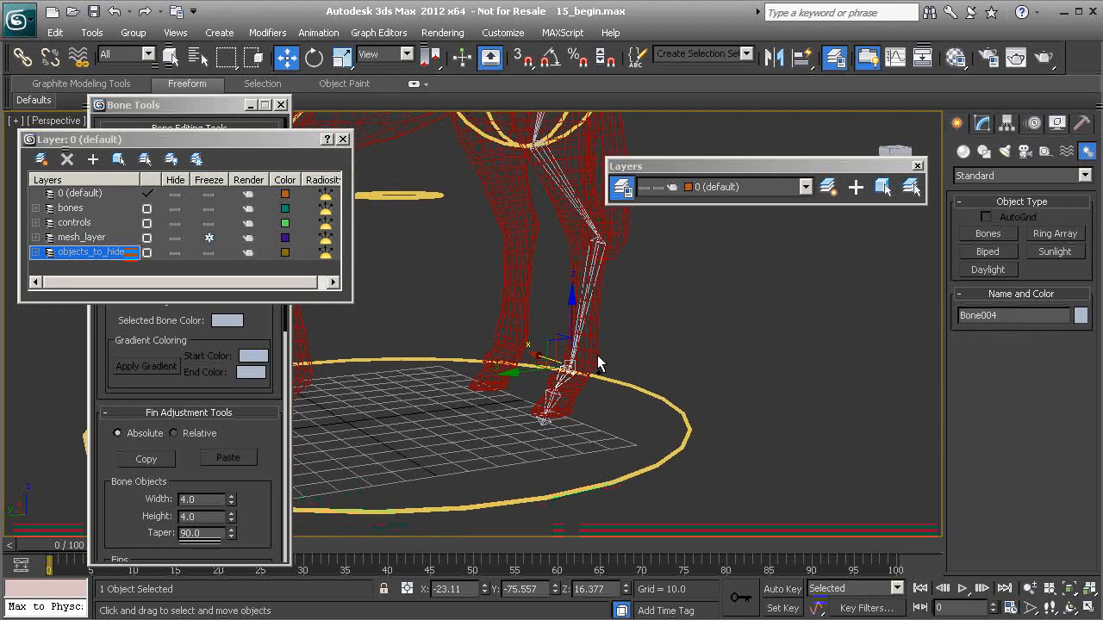
pyautogui.doubleClick(996, 315)
pyautogui.write('Bn_L_Femur01')
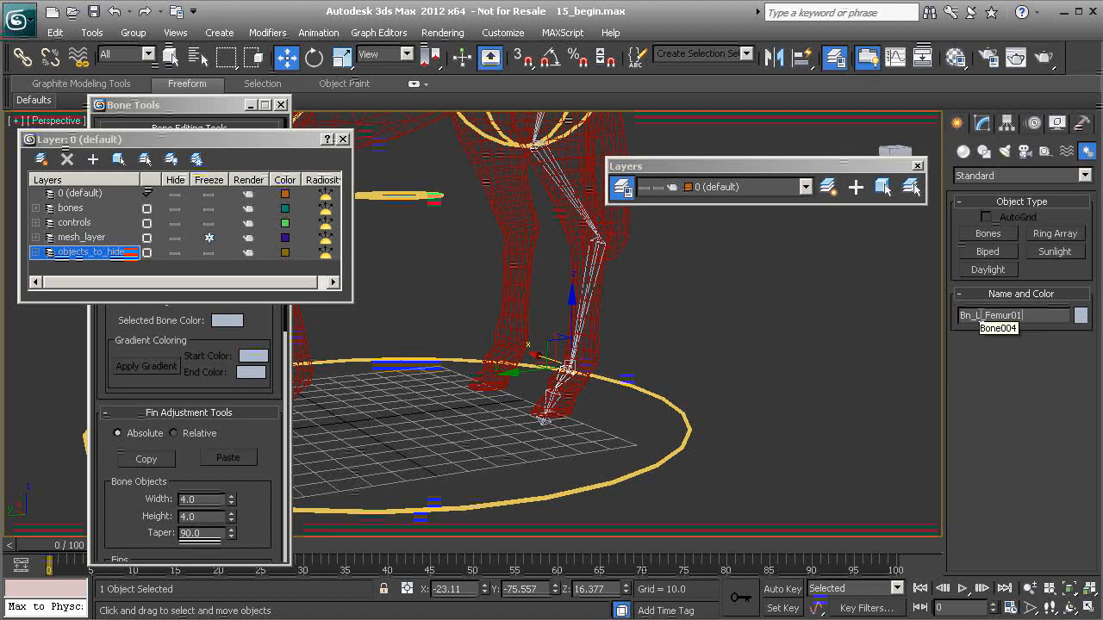
pyautogui.moveTo(985, 315); pyautogui.dragTo(1018, 330)
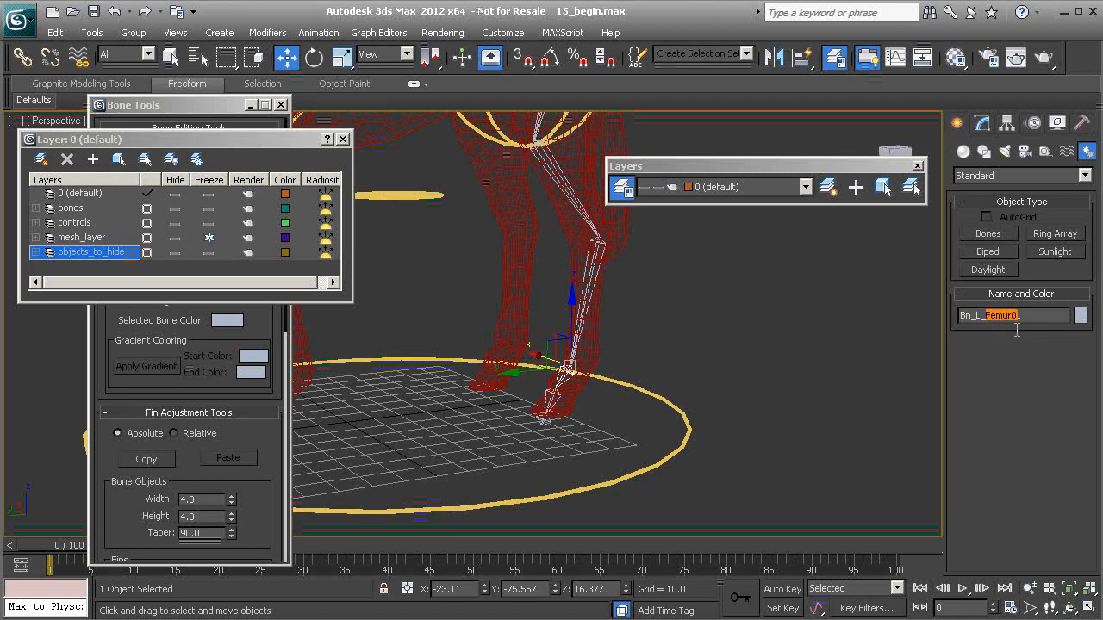
pyautogui.write('Pastern_#')
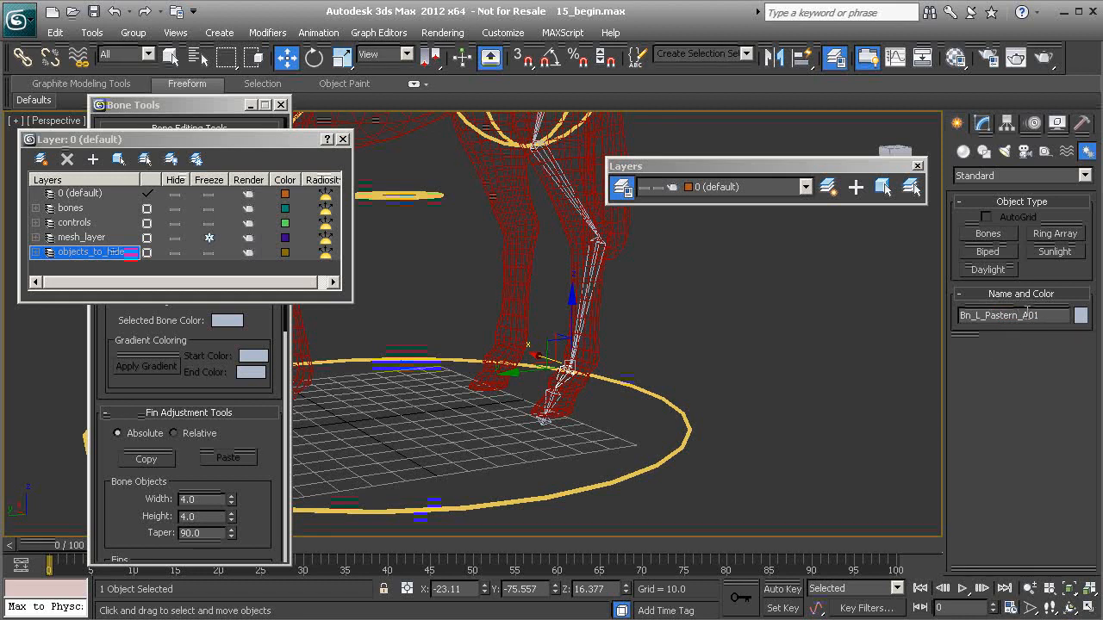
pyautogui.doubleClick(1027, 313)
# Step: Rename Bone005 from the copied name Bn_L_Pastern_A01, picking out its letter suffix for replacement
pyautogui.press('pagedown')
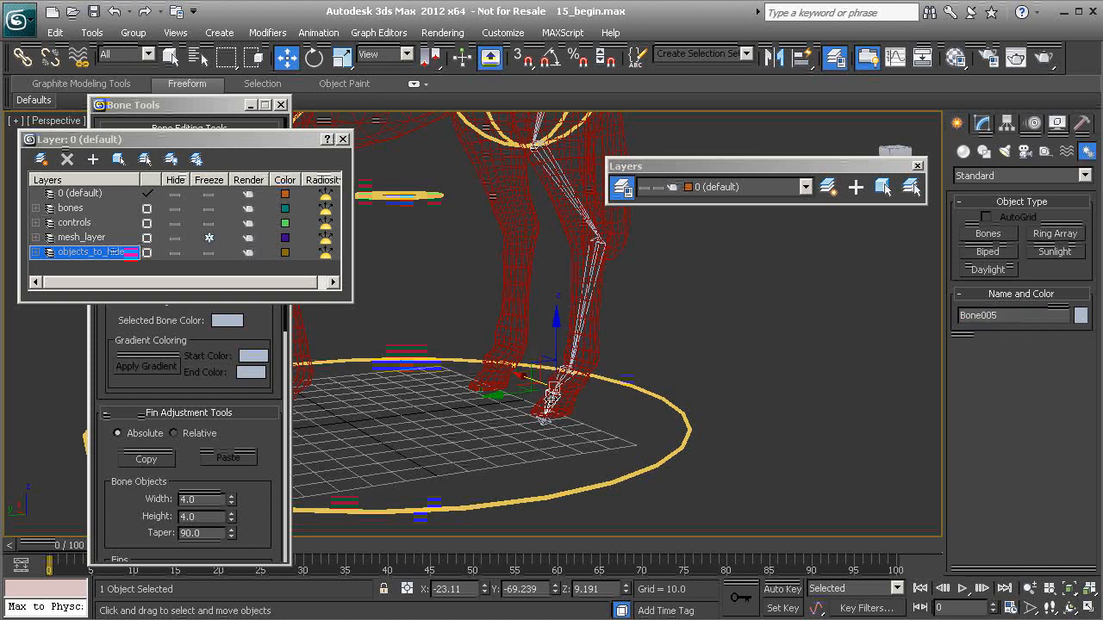
pyautogui.doubleClick(989, 314)
pyautogui.write('Bn_L_Pastern_A01')
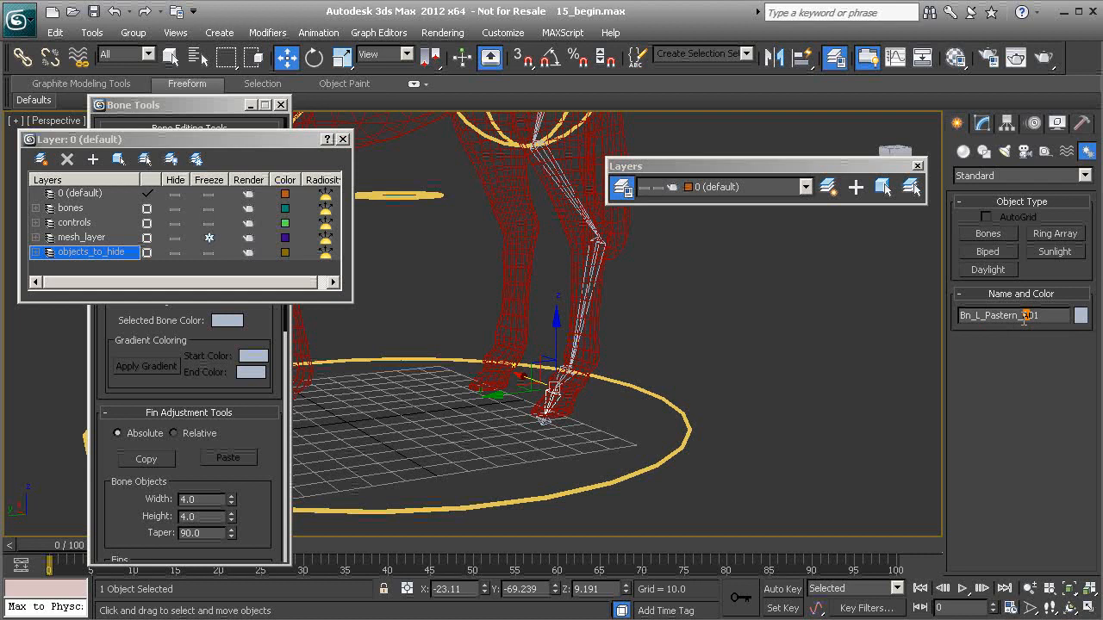
# Step: Rename the end bone at the hoof tip as Be_L_HoofBK01
pyautogui.keyDown('alt'); pyautogui.moveTo(564, 472); pyautogui.dragTo(690, 362, button='middle'); pyautogui.keyUp('alt')
pyautogui.click(862, 366)
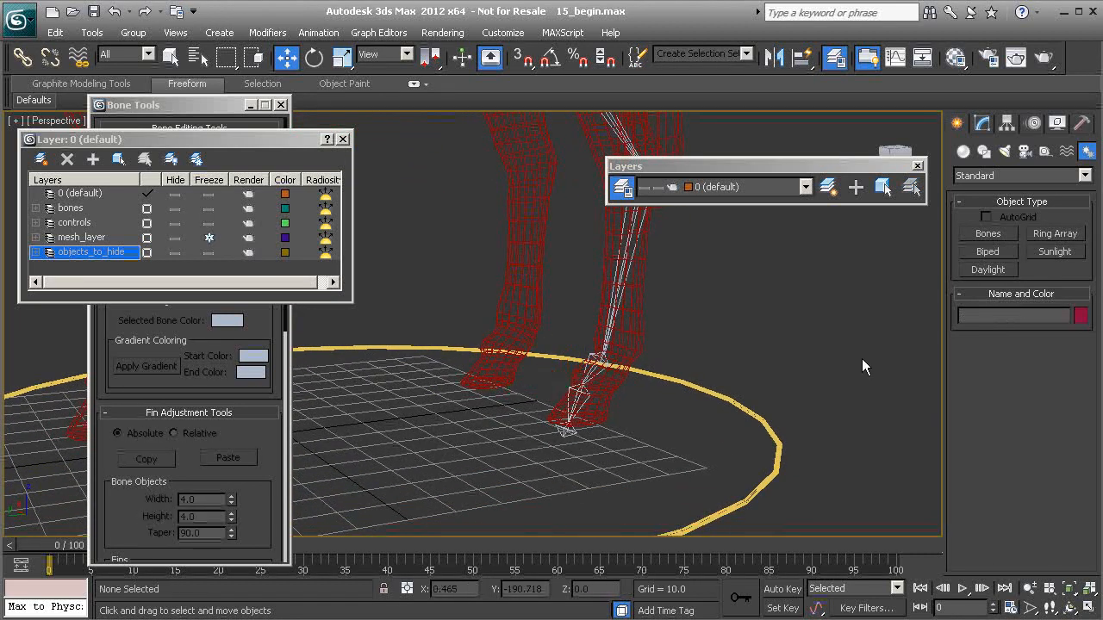
pyautogui.click(570, 431)
pyautogui.doubleClick(1009, 318)
pyautogui.write('Bn_L_Pastern_A01')
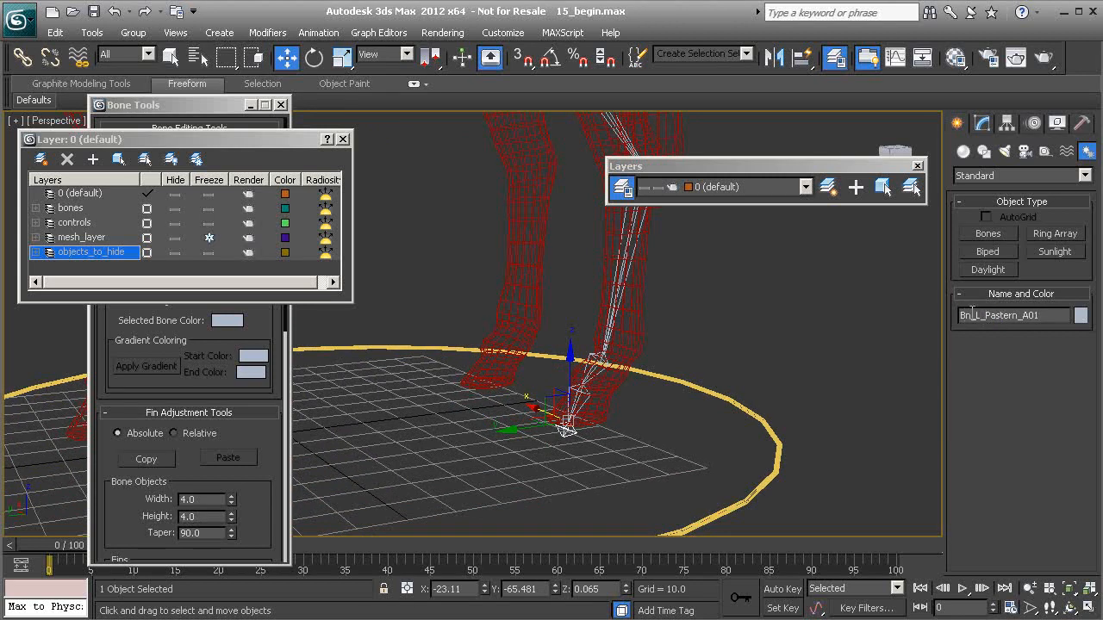
pyautogui.click(972, 315)
pyautogui.press('BackSpace')
pyautogui.write('e')
pyautogui.moveTo(986, 315); pyautogui.dragTo(1017, 319)
pyautogui.write('HoofBK01')
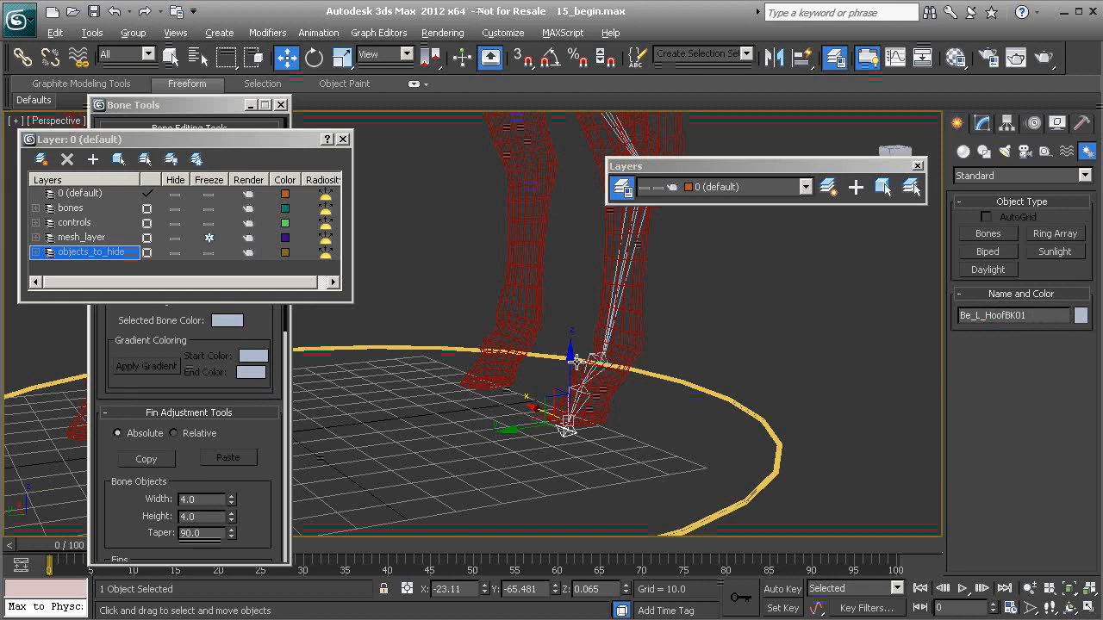
# Step: Examine the front and hind legs and the gap between the left leg chain and the spine in the Perspective view
pyautogui.moveTo(575, 362); pyautogui.dragTo(512, 346, button='middle')
pyautogui.moveTo(621, 321); pyautogui.dragTo(630, 340, button='middle')
pyautogui.scroll(-3, 630, 340)
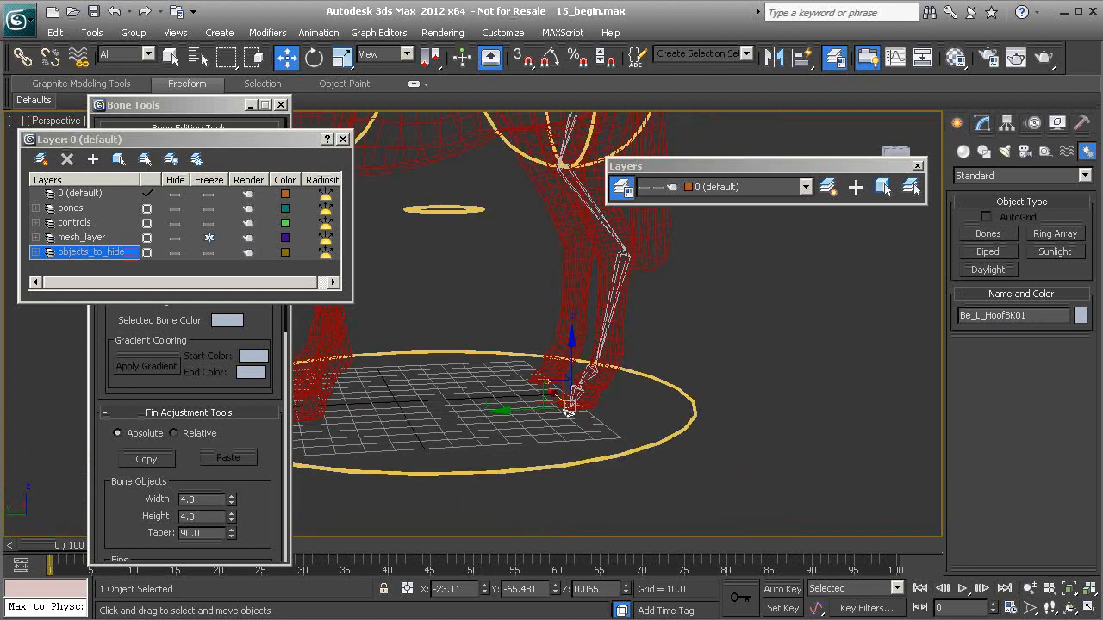
pyautogui.keyDown('alt'); pyautogui.moveTo(534, 401); pyautogui.dragTo(436, 361, button='middle'); pyautogui.keyUp('alt')
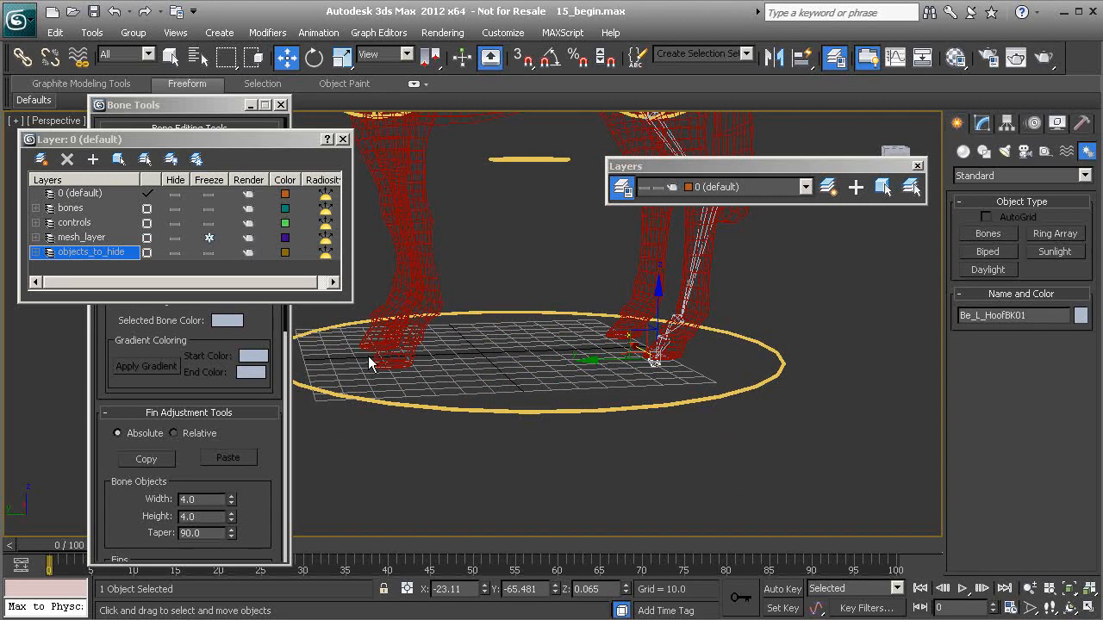
pyautogui.keyDown('alt'); pyautogui.moveTo(499, 374); pyautogui.dragTo(465, 354, button='middle'); pyautogui.keyUp('alt')
pyautogui.keyDown('alt'); pyautogui.moveTo(389, 356); pyautogui.dragTo(411, 358, button='middle'); pyautogui.keyUp('alt')
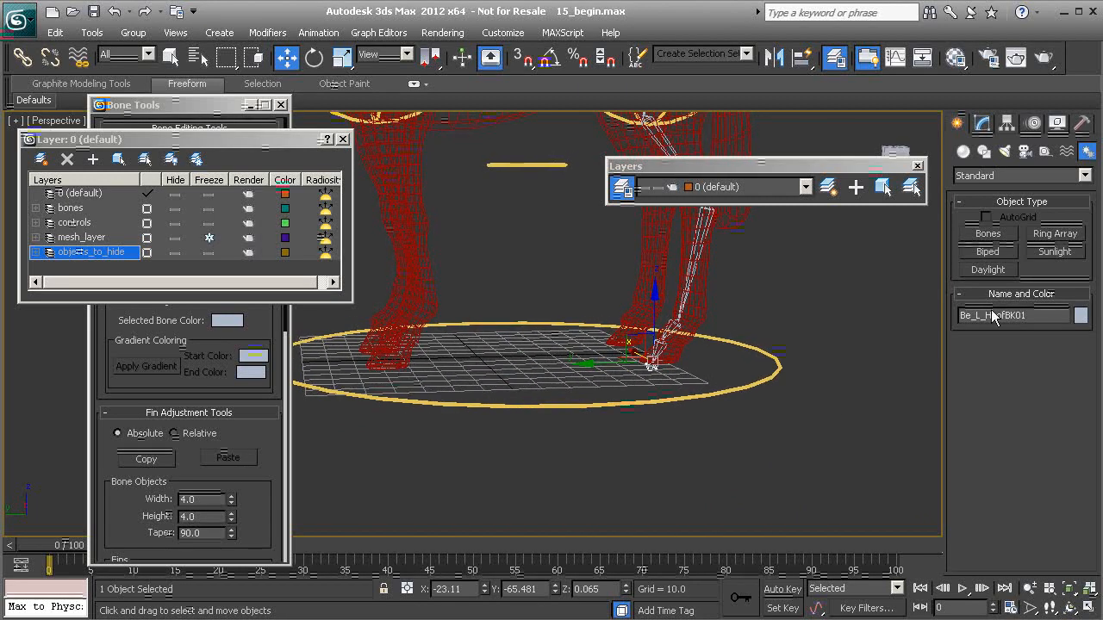
pyautogui.keyDown('alt'); pyautogui.moveTo(546, 370); pyautogui.dragTo(522, 366, button='middle'); pyautogui.keyUp('alt')
pyautogui.moveTo(696, 287); pyautogui.dragTo(616, 398, button='middle')
pyautogui.keyDown('alt'); pyautogui.moveTo(600, 355); pyautogui.dragTo(449, 336, button='middle'); pyautogui.keyUp('alt')
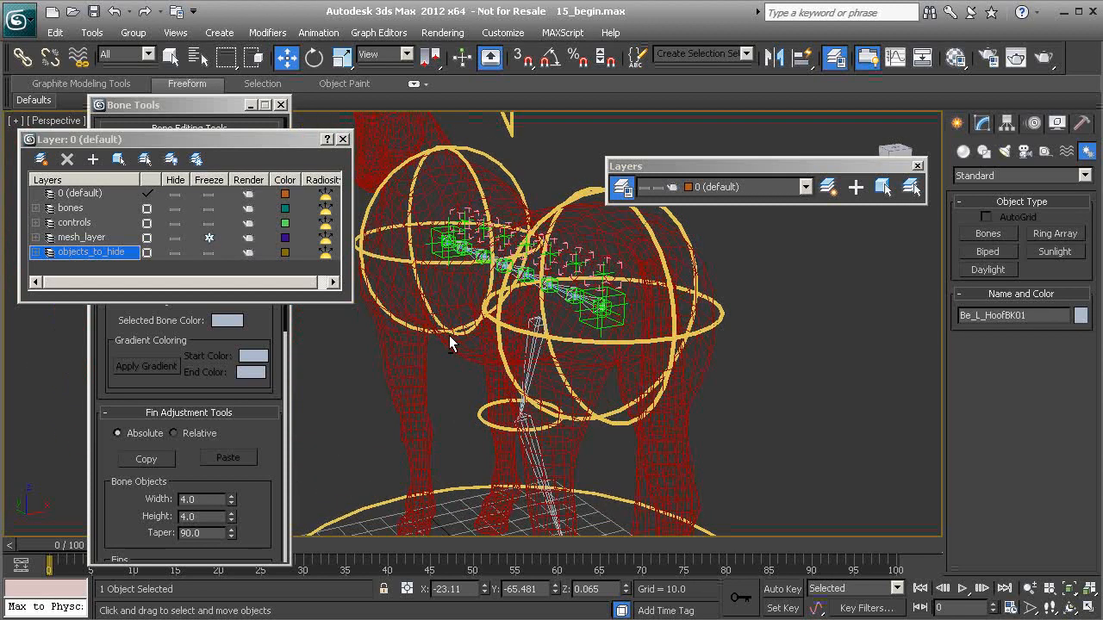
pyautogui.keyDown('alt'); pyautogui.moveTo(581, 362); pyautogui.dragTo(529, 275, button='middle'); pyautogui.keyUp('alt')
pyautogui.keyDown('alt'); pyautogui.moveTo(564, 343); pyautogui.dragTo(586, 197, button='middle'); pyautogui.keyUp('alt')
# Step: In the Front view, create a horizontal bone with an end bone from about X -9 to X -19.6, towards the left leg's top joint
pyautogui.hotkey('alt', 'w')
pyautogui.middleClick(532, 245)
pyautogui.hotkey('alt', 'w')
pyautogui.scroll(-8, 586, 197)
pyautogui.moveTo(492, 440); pyautogui.dragTo(509, 407, button='middle')
pyautogui.moveTo(508, 408); pyautogui.dragTo(535, 368)
pyautogui.scroll(8, 534, 368)
pyautogui.moveTo(493, 384); pyautogui.dragTo(514, 347, button='middle')
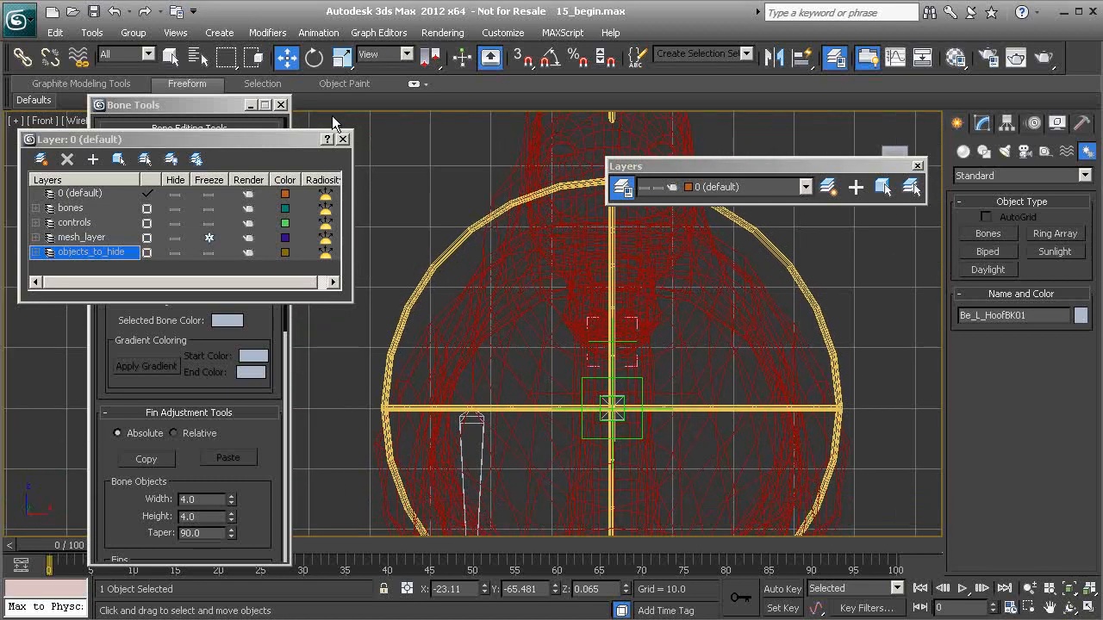
pyautogui.click(343, 140)
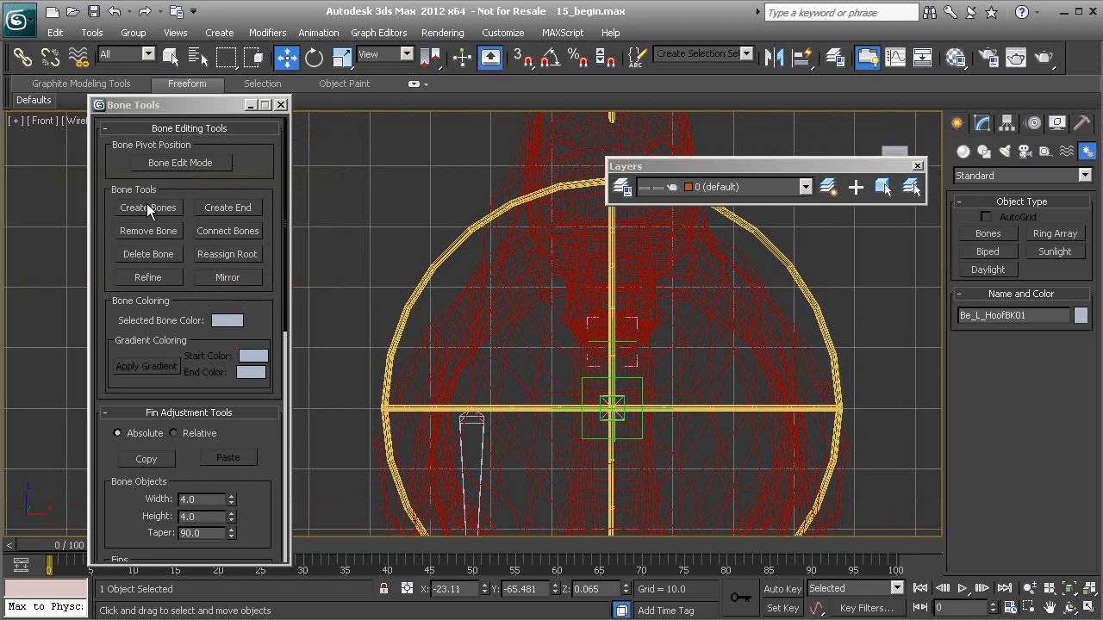
pyautogui.click(143, 208)
pyautogui.moveTo(427, 344); pyautogui.dragTo(428, 305, button='middle')
pyautogui.click(555, 386)
pyautogui.click(474, 386)
pyautogui.rightClick(389, 391)
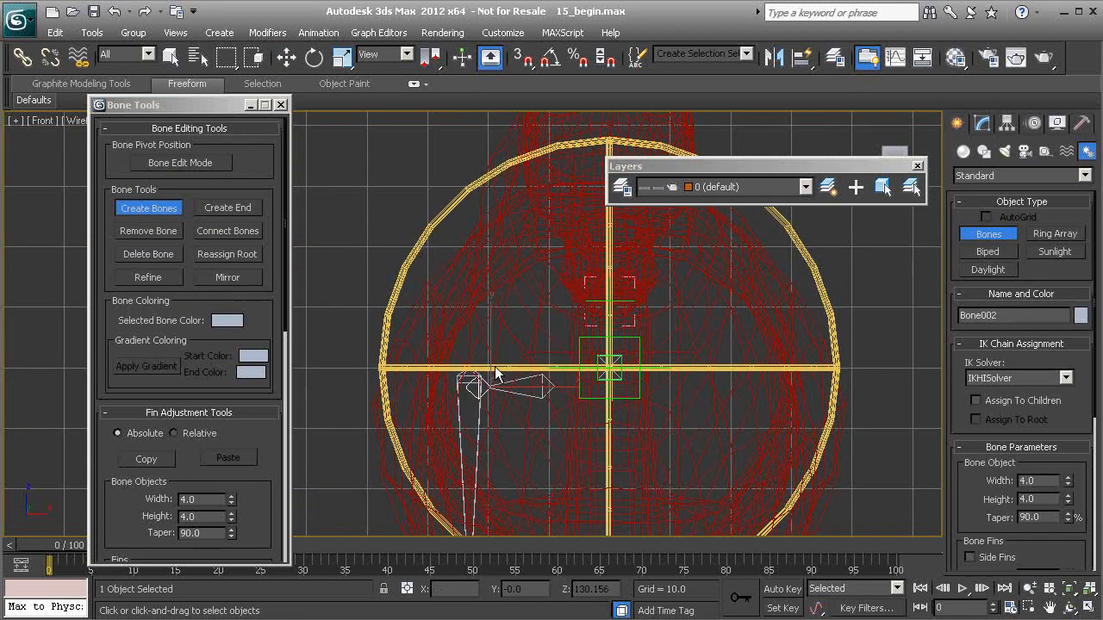
# Step: Move the new hip bone back along Y to about -68.8, beside the pelvis end of the spine
pyautogui.press('w')
pyautogui.hotkey('alt', 'w')
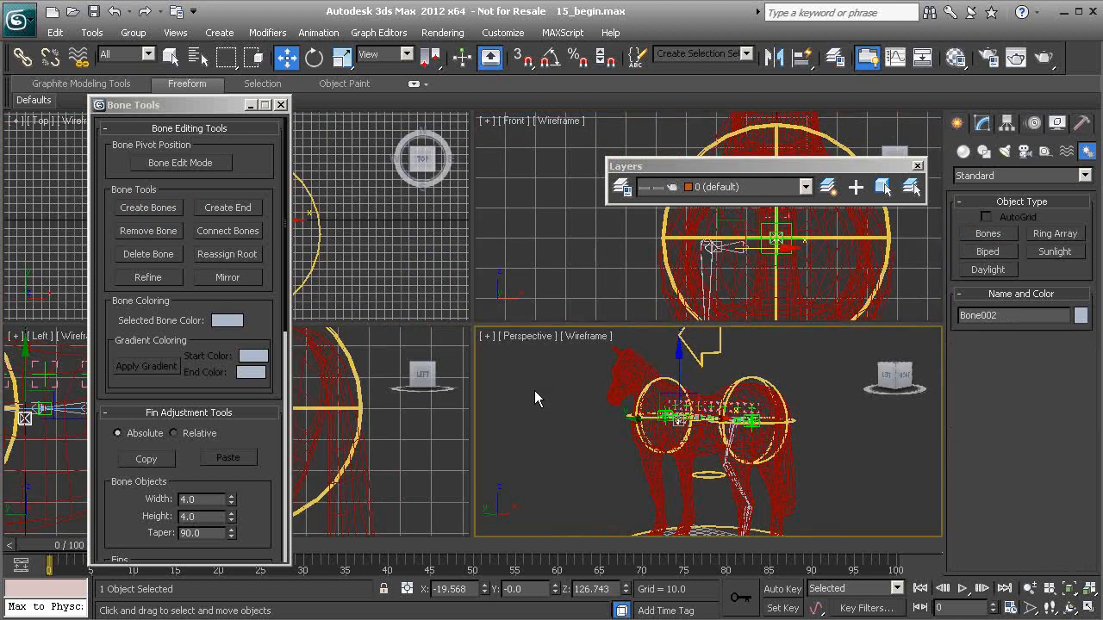
pyautogui.rightClick(534, 390)
pyautogui.hotkey('alt', 'w')
pyautogui.moveTo(534, 390); pyautogui.dragTo(512, 391, button='middle')
pyautogui.scroll(1, 512, 391)
pyautogui.click(411, 310)
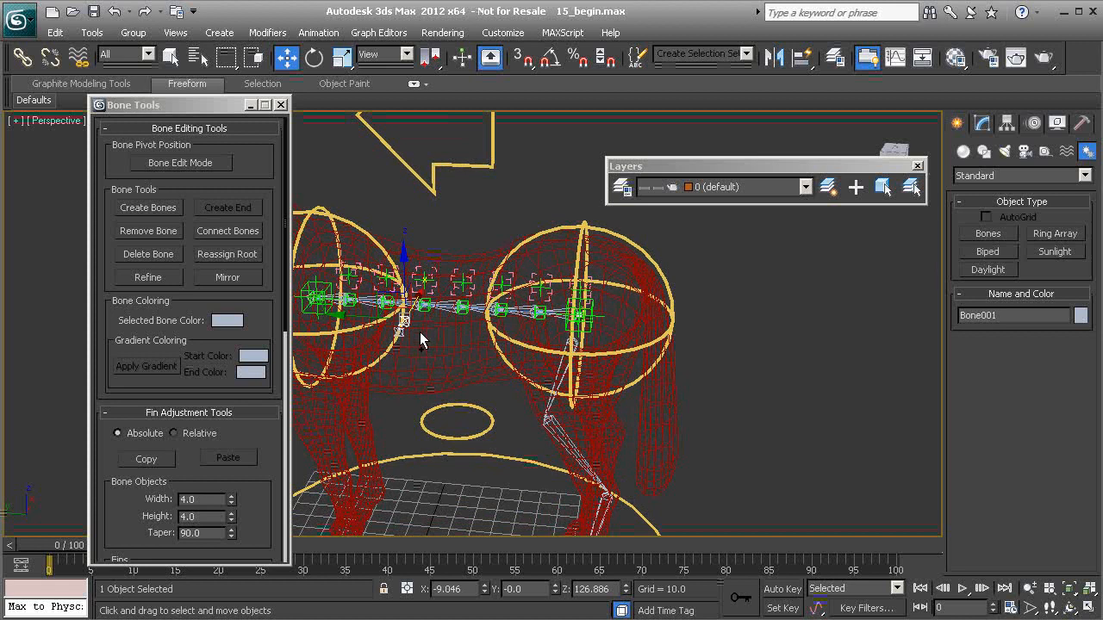
pyautogui.scroll(1, 422, 355)
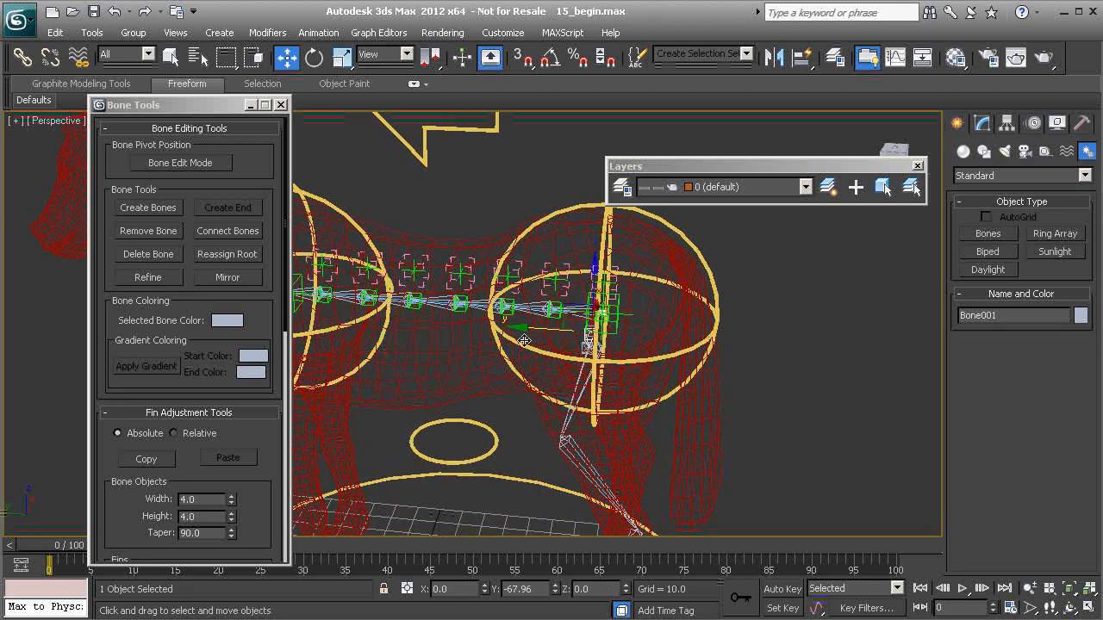
pyautogui.keyDown('alt'); pyautogui.moveTo(602, 336); pyautogui.dragTo(501, 357, button='middle'); pyautogui.keyUp('alt')
pyautogui.scroll(2, 500, 358)
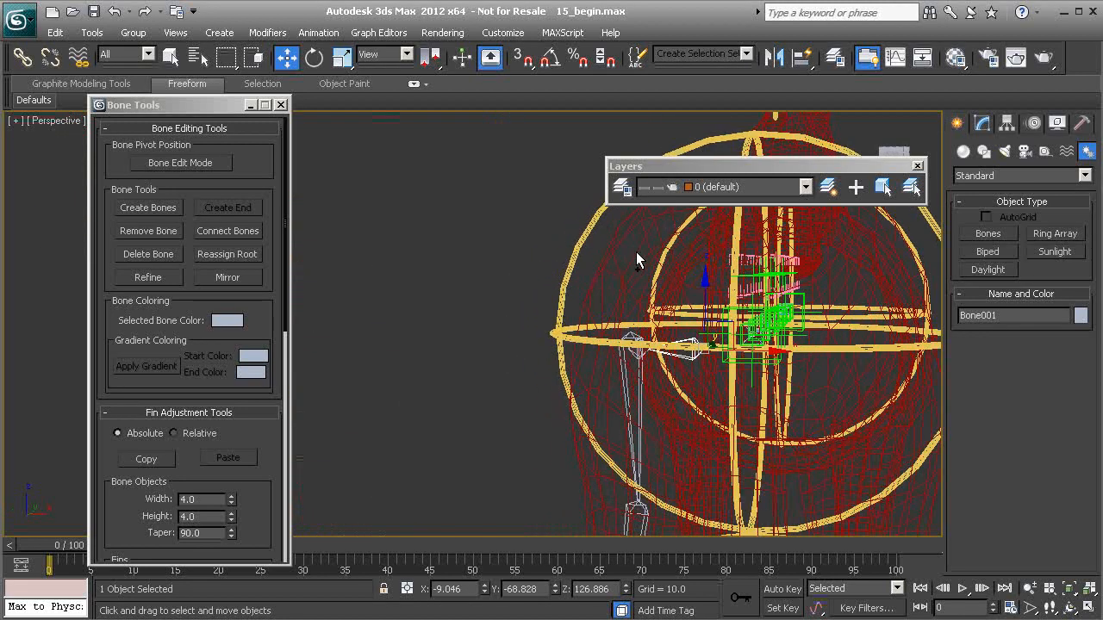
# Step: In Bone Edit Mode, bring the hip bone's start joint onto the pelvis joint at X 0, Y -70, Z 130
pyautogui.click(201, 167)
pyautogui.moveTo(646, 308); pyautogui.dragTo(543, 413, button='middle')
pyautogui.scroll(3, 548, 411)
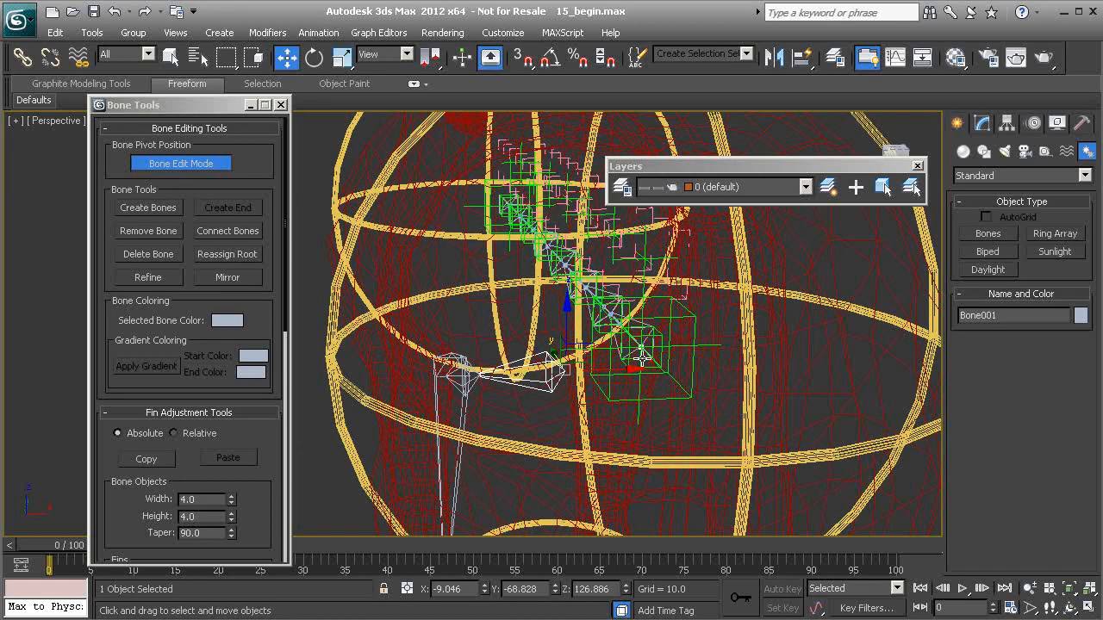
pyautogui.moveTo(641, 359); pyautogui.dragTo(638, 372)
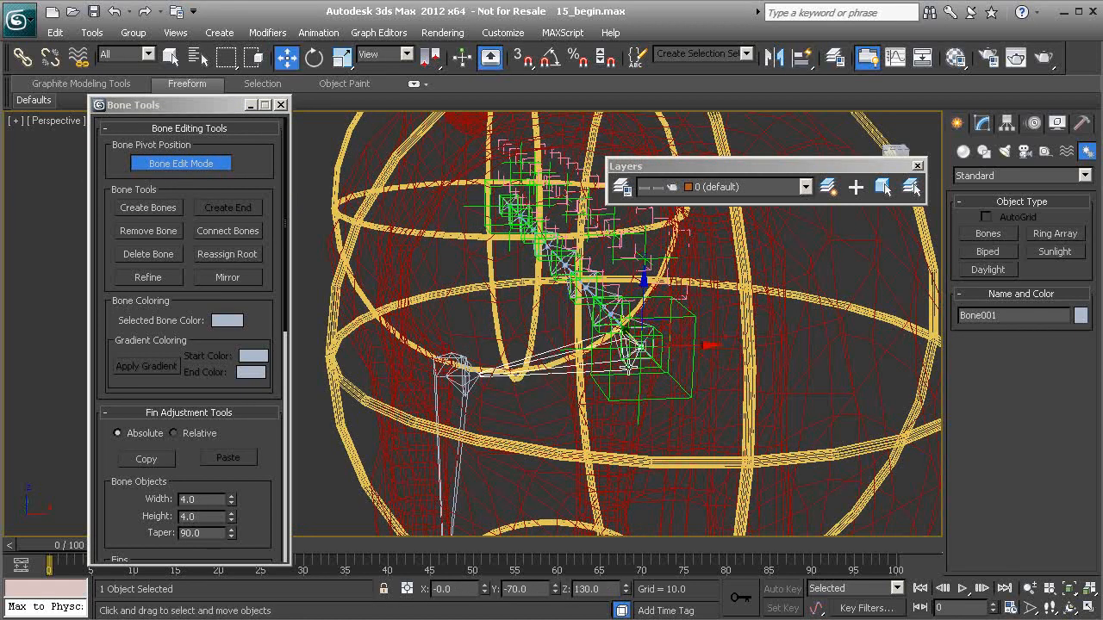
# Step: Align the hip bone's end joint to the top of the left femur and leave Bone Edit Mode
pyautogui.keyDown('alt'); pyautogui.moveTo(637, 372); pyautogui.dragTo(584, 397, button='middle'); pyautogui.keyUp('alt')
pyautogui.click(472, 385)
pyautogui.keyDown('alt'); pyautogui.moveTo(518, 407); pyautogui.dragTo(613, 398, button='middle'); pyautogui.keyUp('alt')
pyautogui.hotkey('alt', 'a')
pyautogui.click(438, 386)
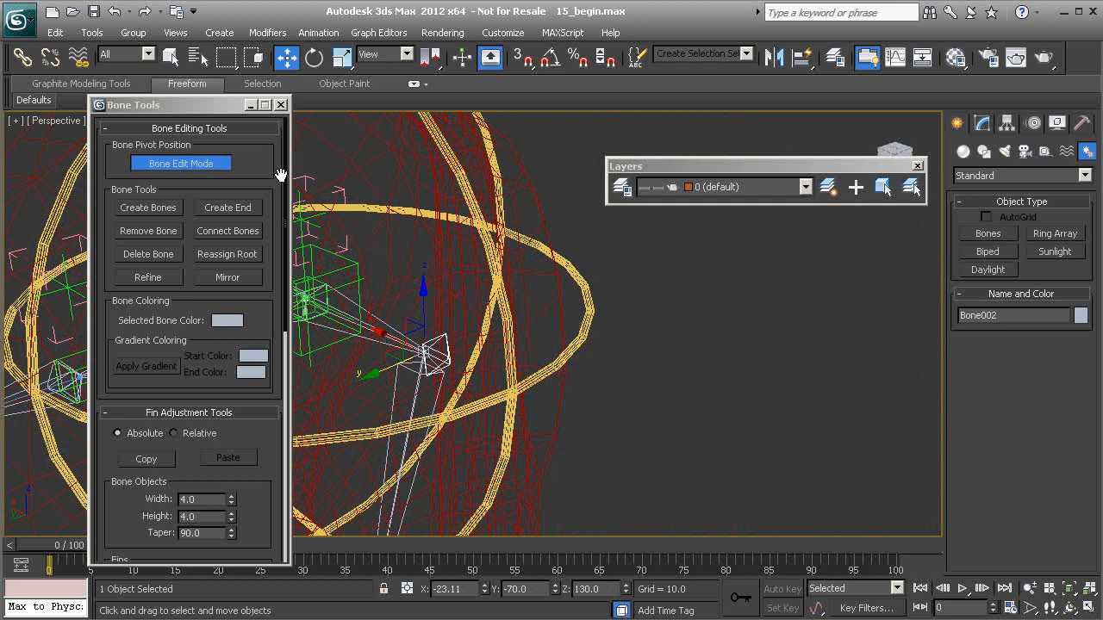
pyautogui.click(194, 161)
# Step: Add the hip bone and its end bone to the objects_to_hide layer
pyautogui.moveTo(397, 298); pyautogui.dragTo(493, 328, button='middle')
pyautogui.scroll(3, 471, 395)
pyautogui.moveTo(349, 365); pyautogui.dragTo(509, 333, button='middle')
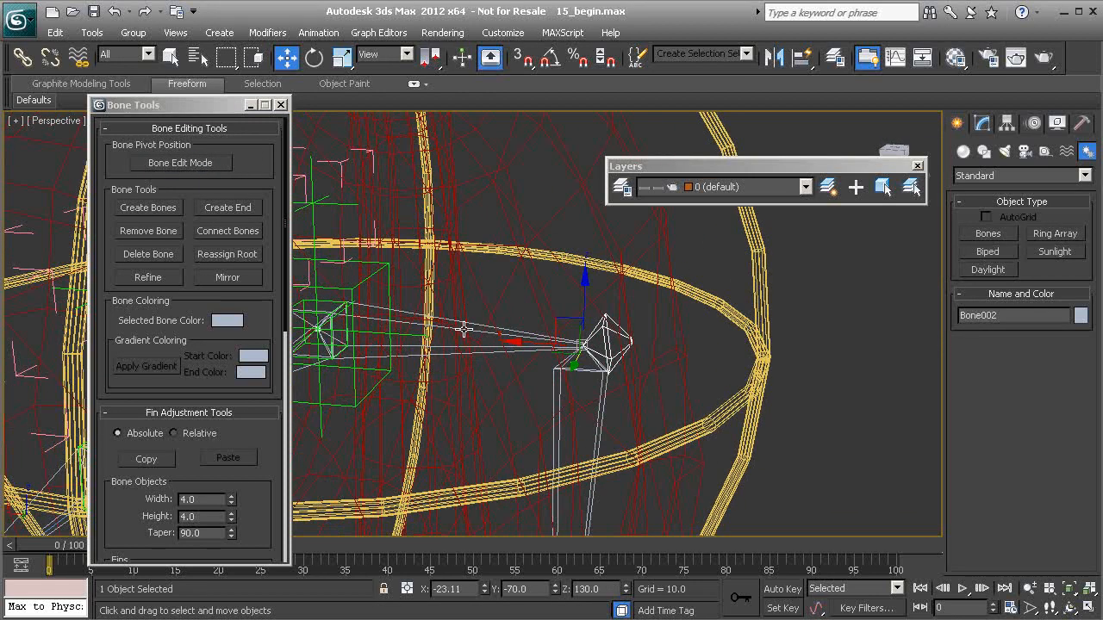
pyautogui.click(464, 332)
pyautogui.keyDown('ctrl'); pyautogui.click(610, 321); pyautogui.keyUp('ctrl')
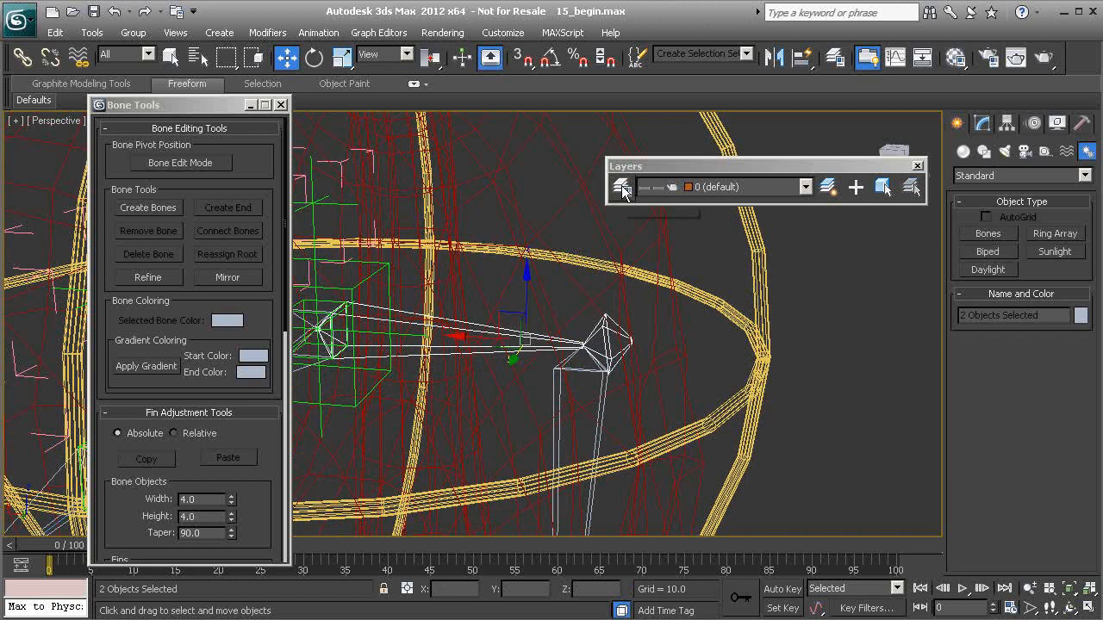
pyautogui.click(621, 187)
pyautogui.click(83, 252)
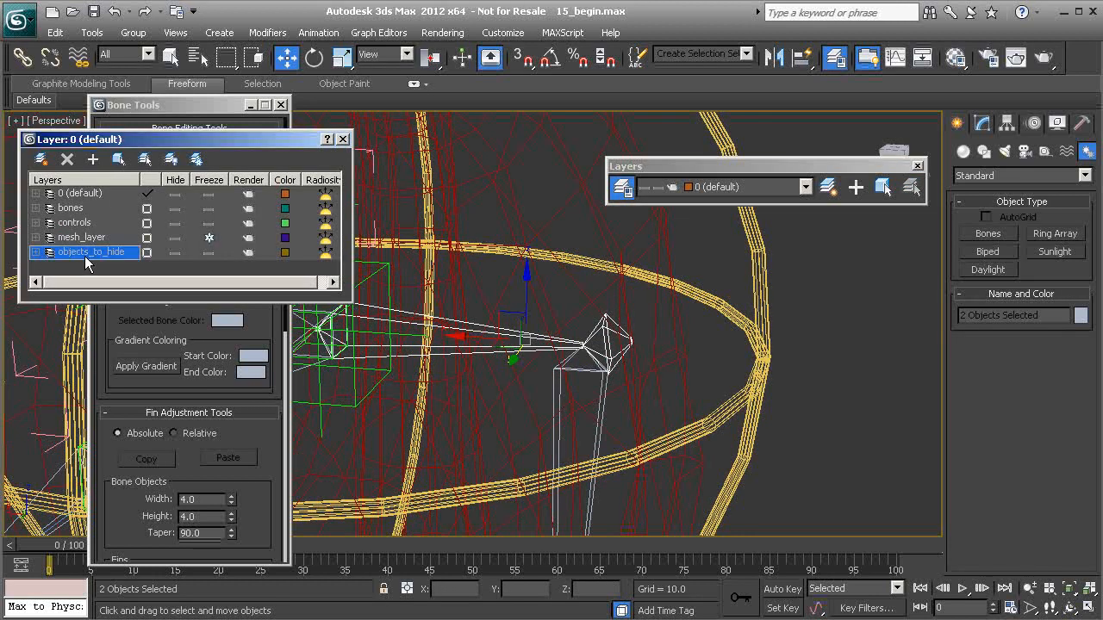
pyautogui.click(93, 160)
pyautogui.keyDown('alt'); pyautogui.moveTo(543, 353); pyautogui.dragTo(452, 316, button='middle'); pyautogui.keyUp('alt')
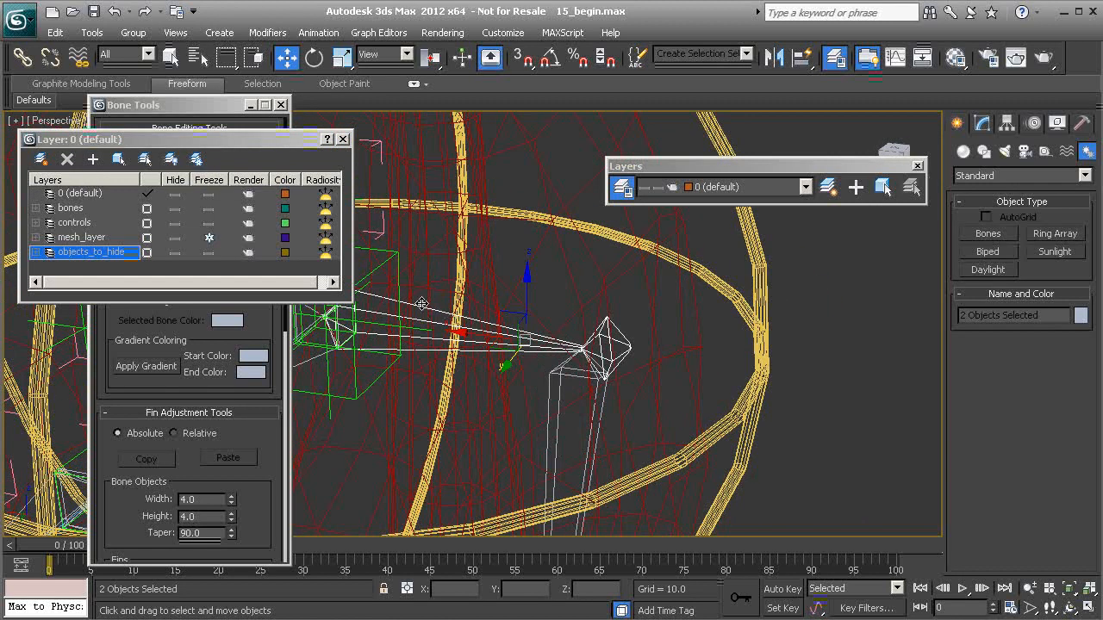
# Step: Rename the hip bone as BDrv_L_Pelvis01 and copy the name
pyautogui.click(421, 303)
pyautogui.doubleClick(983, 315)
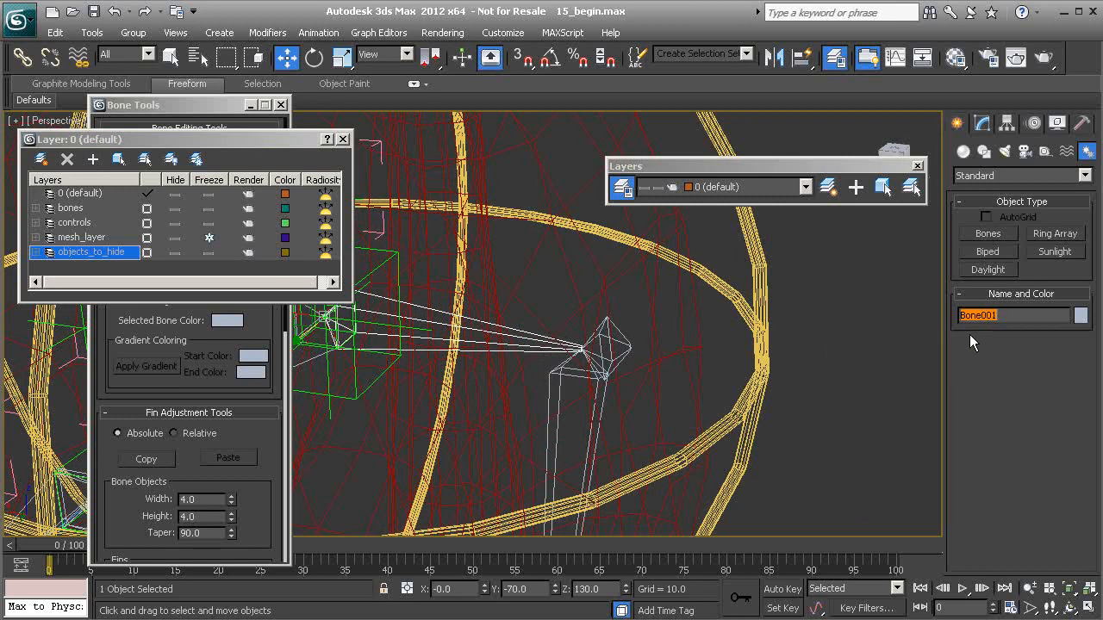
pyautogui.write('BDrv_L_Pelvis')
pyautogui.doubleClick(1004, 316)
pyautogui.hotkey('ctrl', 'c')
# Step: Rename the hip's end bone as BeDrv_L_Pelvis01 based on the copied name, and close the layer manager and Bone Tools
pyautogui.click(621, 333)
pyautogui.doubleClick(993, 317)
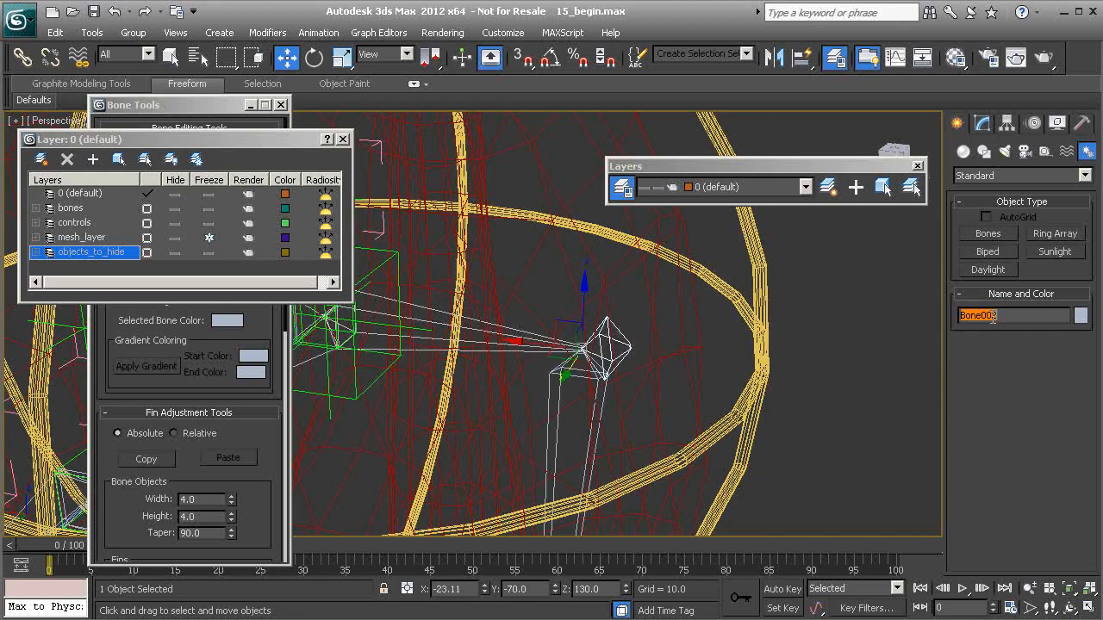
pyautogui.hotkey('ctrl', 'v')
pyautogui.keyDown('alt'); pyautogui.moveTo(797, 343); pyautogui.dragTo(595, 327, button='middle'); pyautogui.keyUp('alt')
pyautogui.click(342, 138)
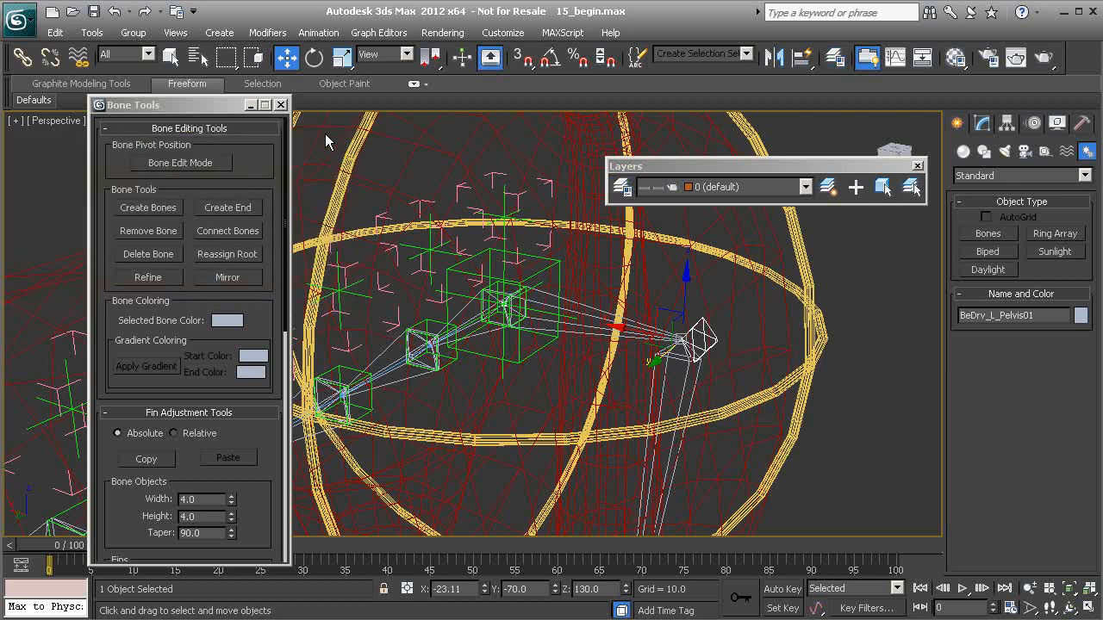
pyautogui.click(281, 104)
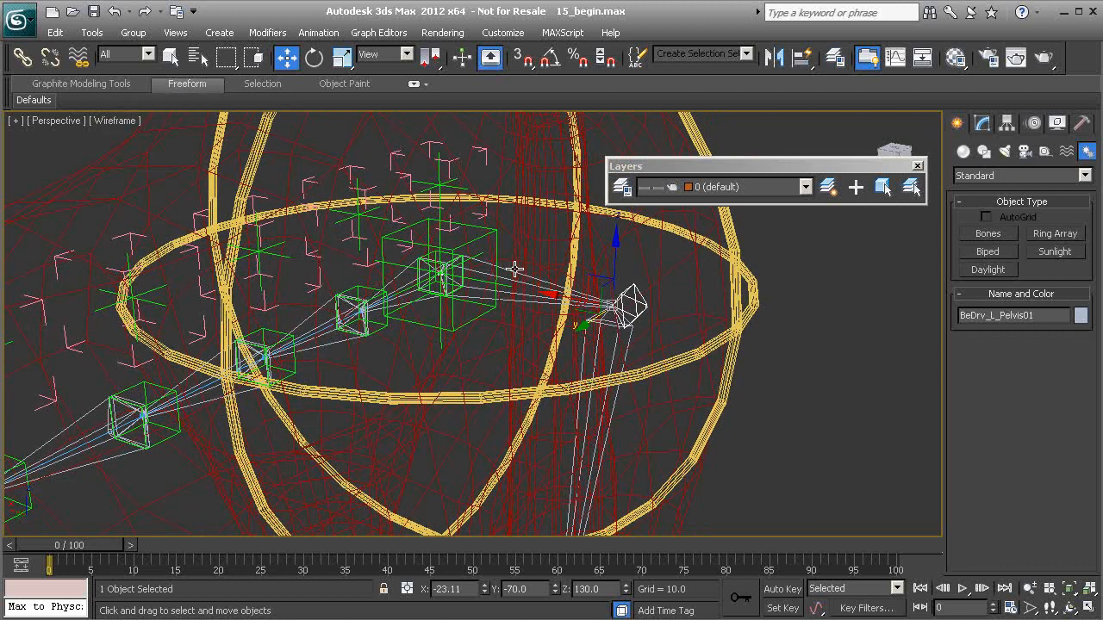
# Step: Link the BDrv_L_Pelvis01 bone to the green box-shaped pelvis point helper as its parent
pyautogui.scroll(3, 516, 271)
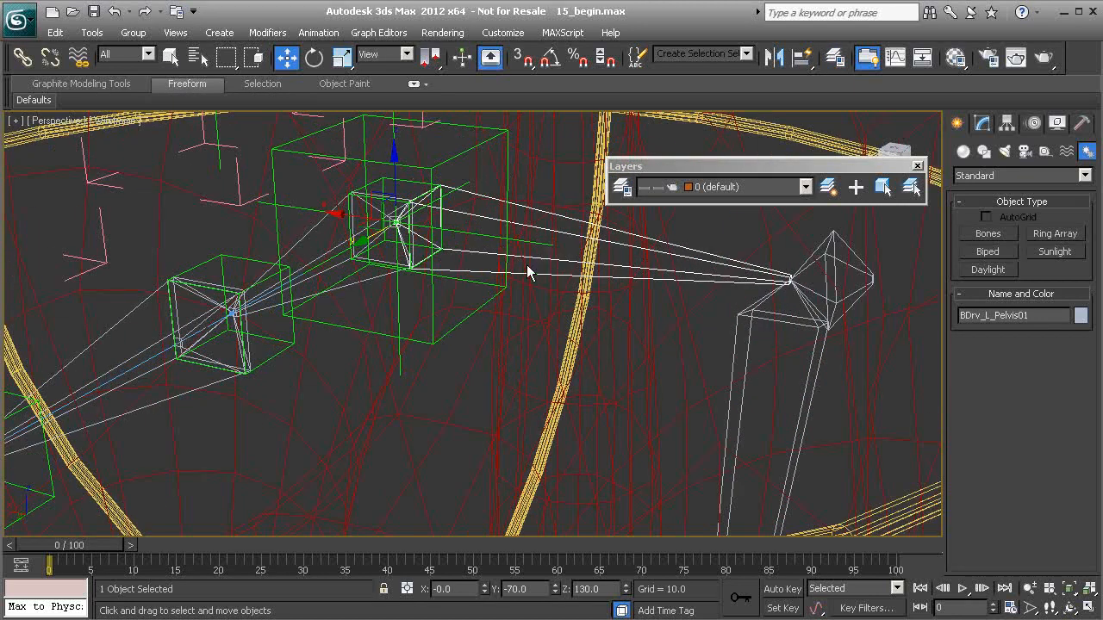
pyautogui.moveTo(460, 307); pyautogui.dragTo(452, 323, button='middle')
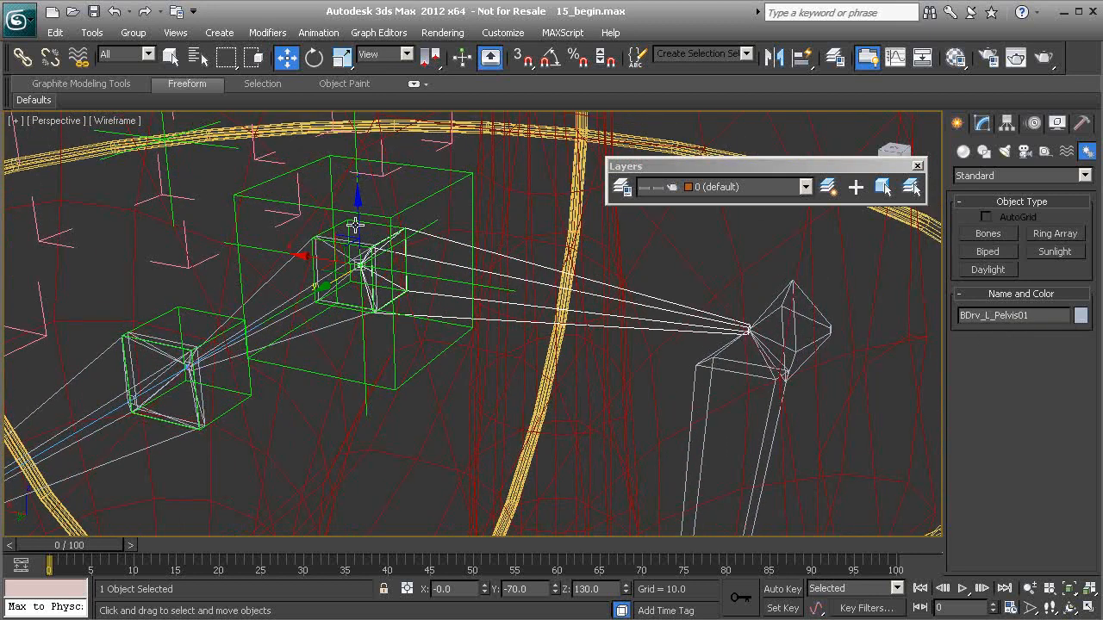
pyautogui.click(24, 59)
pyautogui.moveTo(535, 315); pyautogui.dragTo(537, 346, button='middle')
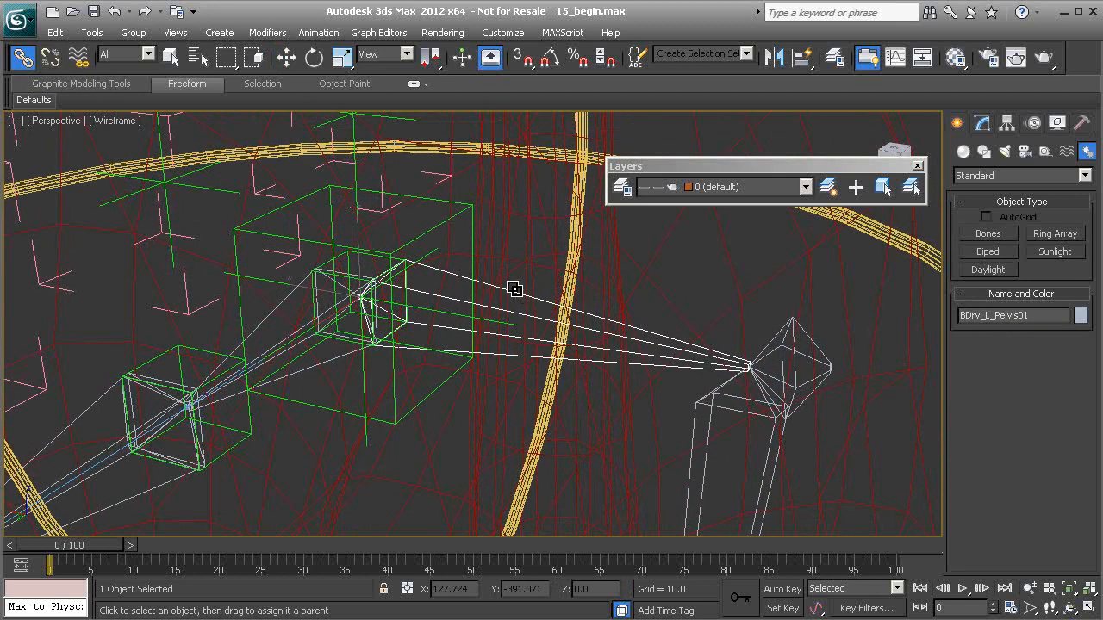
pyautogui.moveTo(510, 292); pyautogui.dragTo(467, 206)
# Step: Link the Bn_L_Femur01 bone to the BDrv_L_Pelvis01 hip bone as its parent
pyautogui.scroll(-4, 562, 374)
pyautogui.click(595, 328)
pyautogui.click(593, 328)
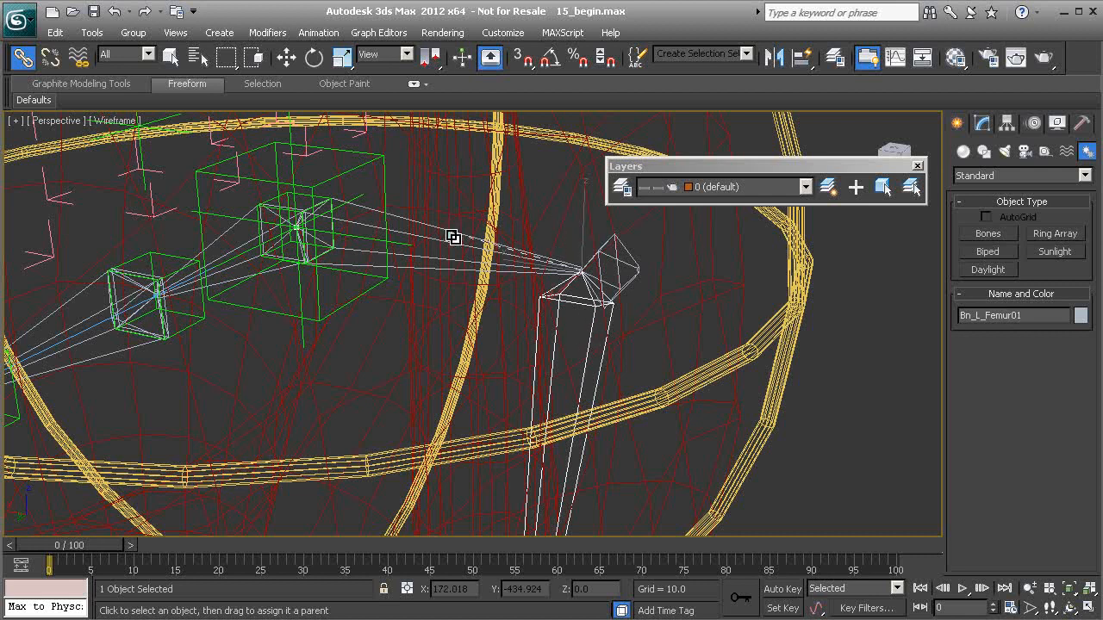
# Step: Test the links by rotating the Cs_Pelvis01 control twice, undoing each rotation
pyautogui.scroll(-5, 465, 257)
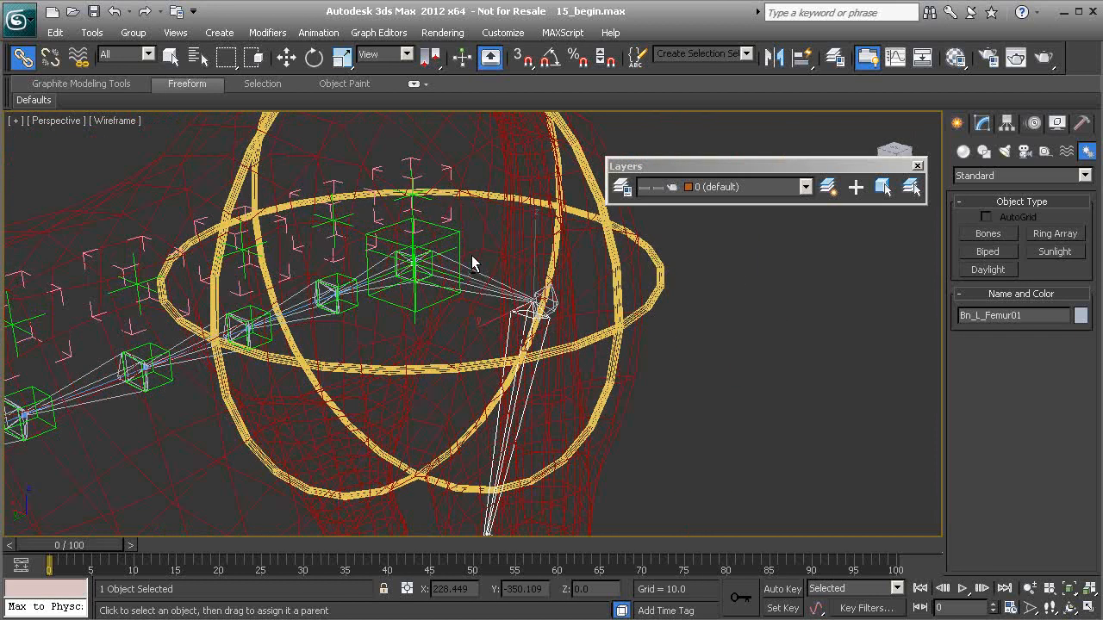
pyautogui.click(580, 166)
pyautogui.press('z')
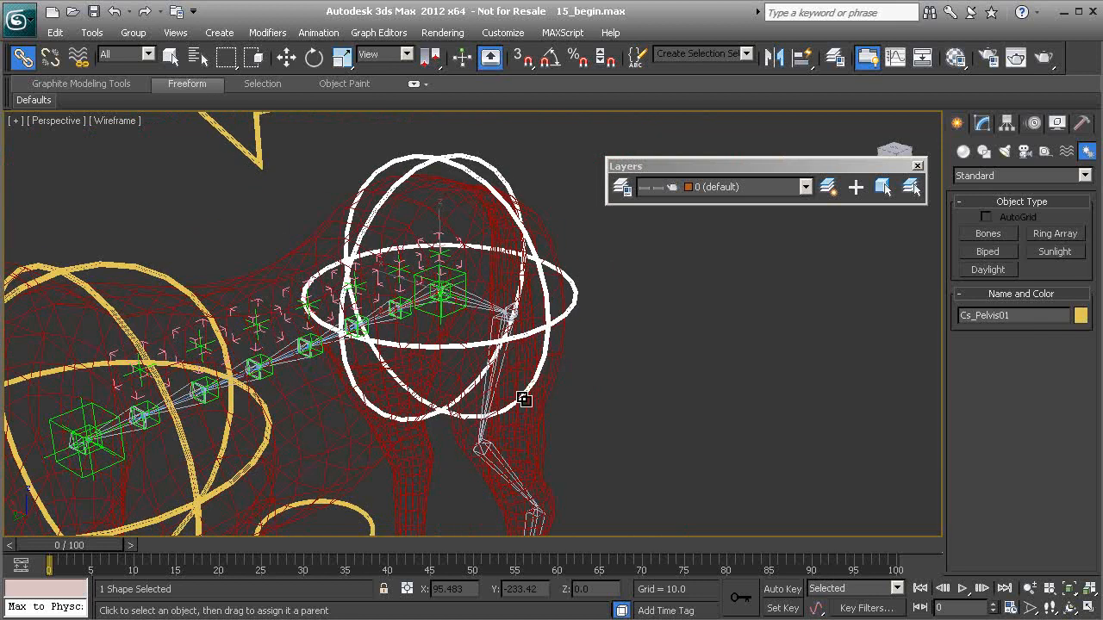
pyautogui.press('e')
pyautogui.moveTo(474, 279); pyautogui.dragTo(517, 323)
pyautogui.hotkey('ctrl', 'z')
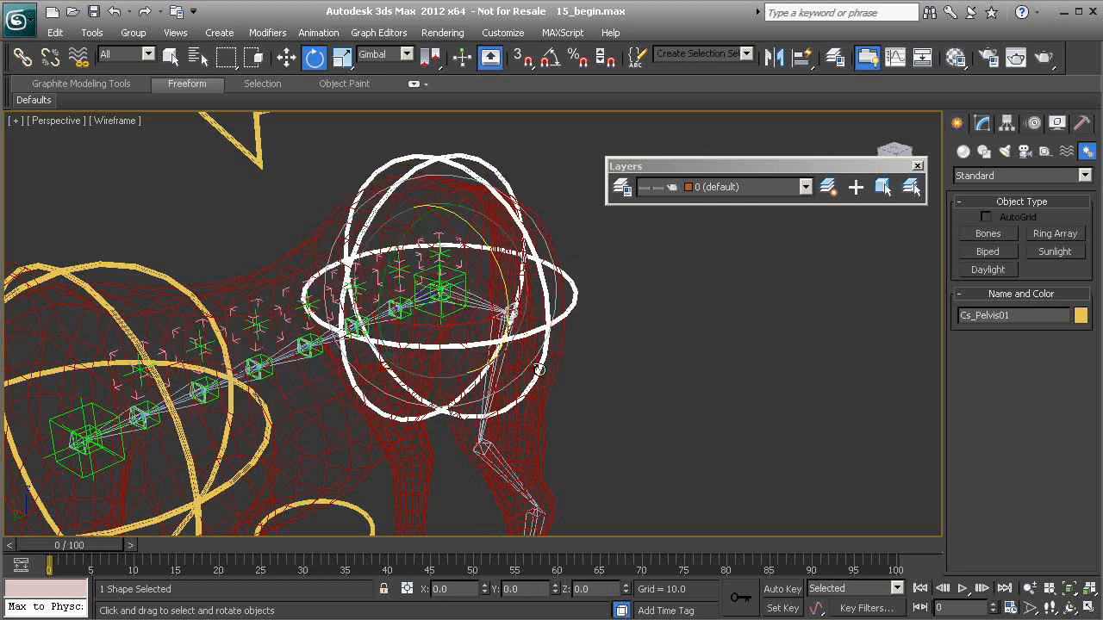
pyautogui.moveTo(536, 342); pyautogui.dragTo(539, 287, button='middle')
pyautogui.scroll(-2, 523, 341)
pyautogui.moveTo(523, 342); pyautogui.dragTo(431, 291)
pyautogui.hotkey('ctrl', 'z')
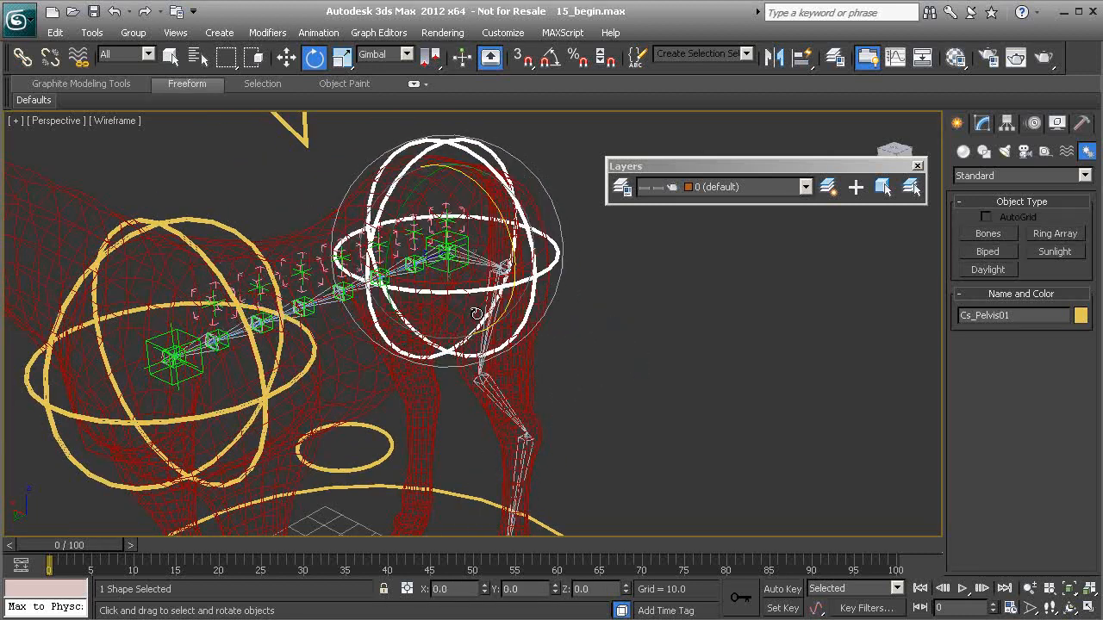
# Step: Check the left leg's hierarchy by selecting Bn_L_Femur01 and stepping up through its parents, finally clearing the selection
pyautogui.keyDown('alt'); pyautogui.moveTo(431, 291); pyautogui.dragTo(469, 295, button='middle'); pyautogui.keyUp('alt')
pyautogui.scroll(3, 470, 295)
pyautogui.moveTo(547, 296); pyautogui.dragTo(540, 323, button='middle')
pyautogui.click(508, 329)
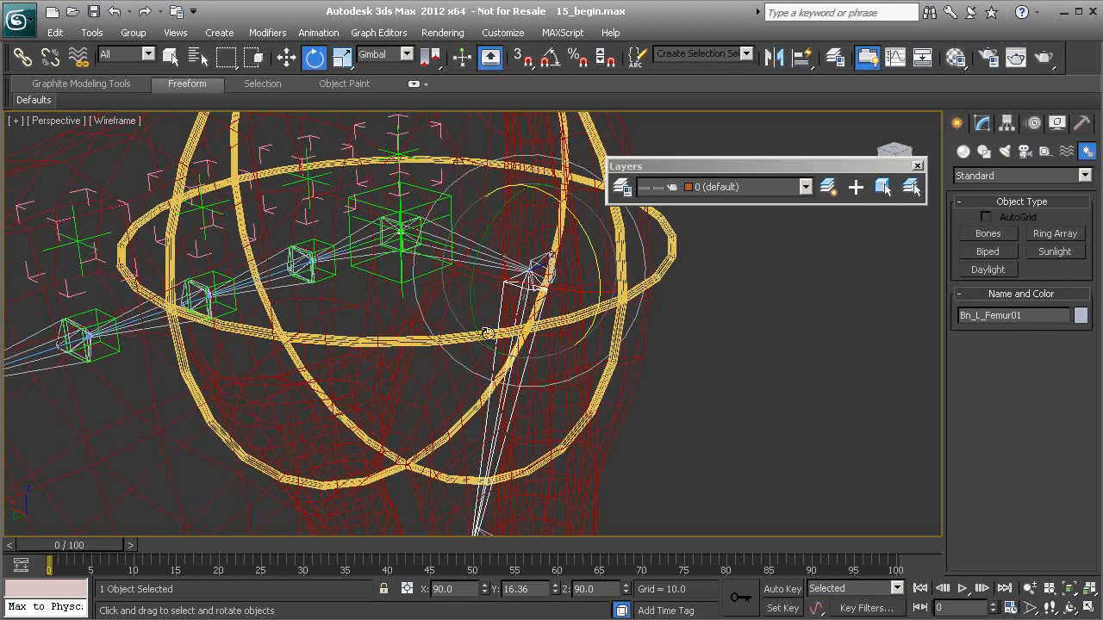
pyautogui.keyDown('alt'); pyautogui.moveTo(544, 377); pyautogui.dragTo(528, 303, button='middle'); pyautogui.keyUp('alt')
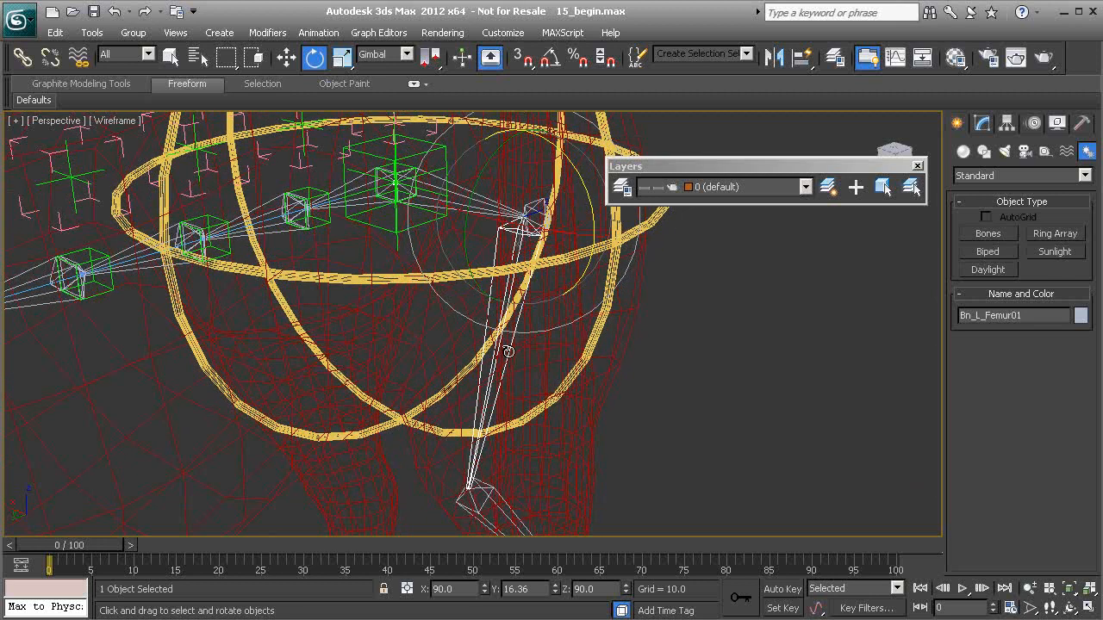
pyautogui.press('pageup')
pyautogui.keyDown('alt'); pyautogui.moveTo(435, 246); pyautogui.dragTo(483, 257, button='middle'); pyautogui.keyUp('alt')
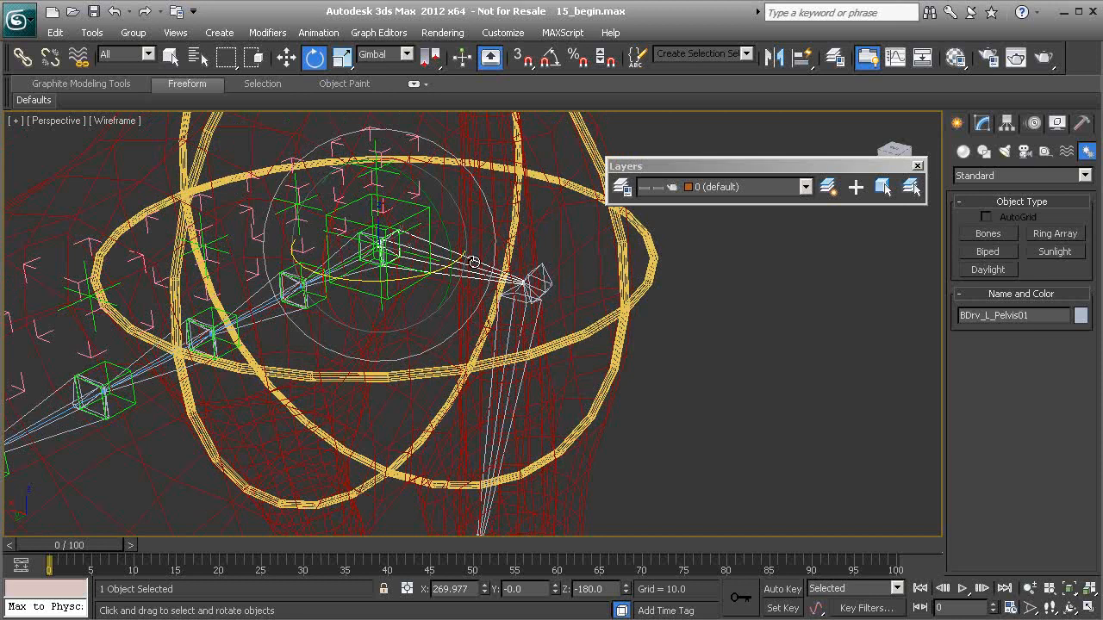
pyautogui.press('pageup')
pyautogui.keyDown('alt'); pyautogui.moveTo(411, 282); pyautogui.dragTo(420, 211, button='middle'); pyautogui.keyUp('alt')
pyautogui.keyDown('alt'); pyautogui.moveTo(439, 289); pyautogui.dragTo(464, 294, button='middle'); pyautogui.keyUp('alt')
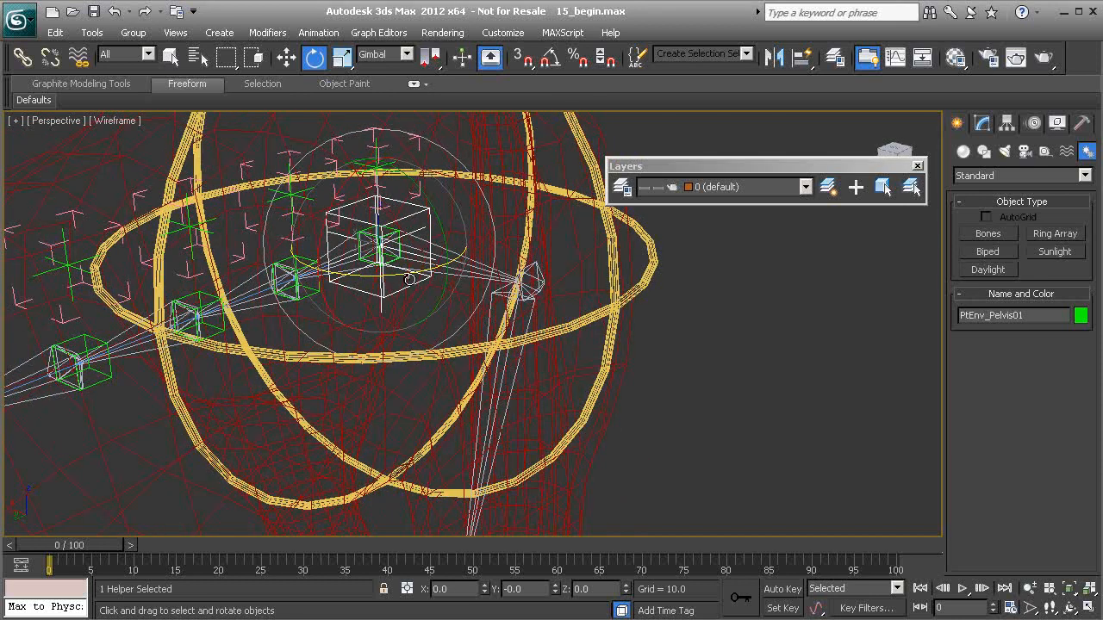
pyautogui.scroll(-4, 480, 292)
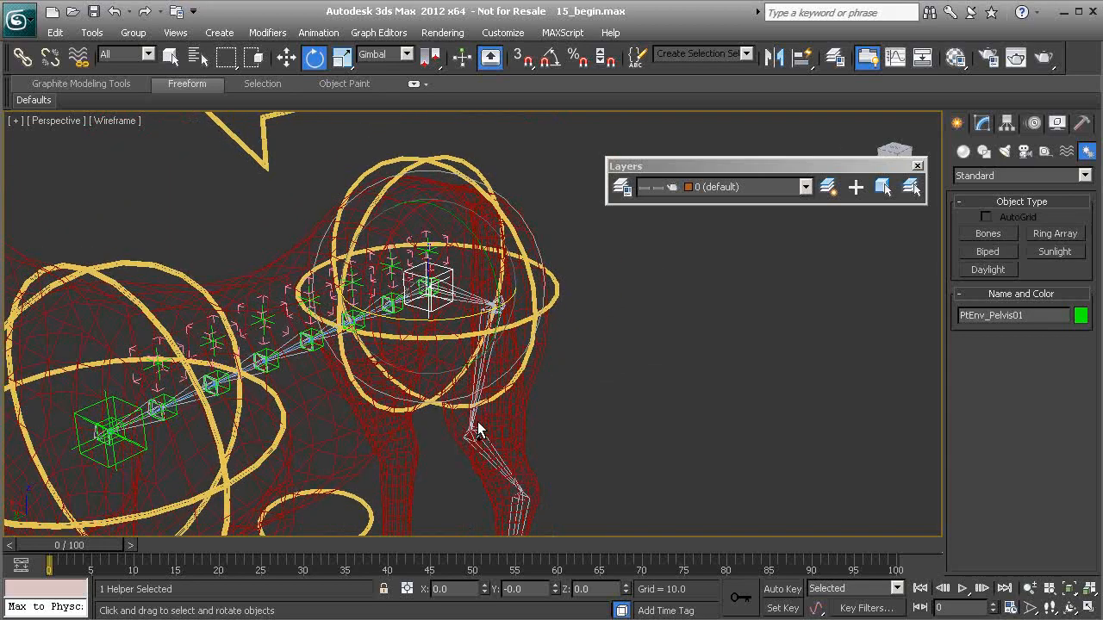
pyautogui.click(612, 339)
pyautogui.keyDown('alt'); pyautogui.moveTo(552, 443); pyautogui.dragTo(517, 403, button='middle'); pyautogui.keyUp('alt')
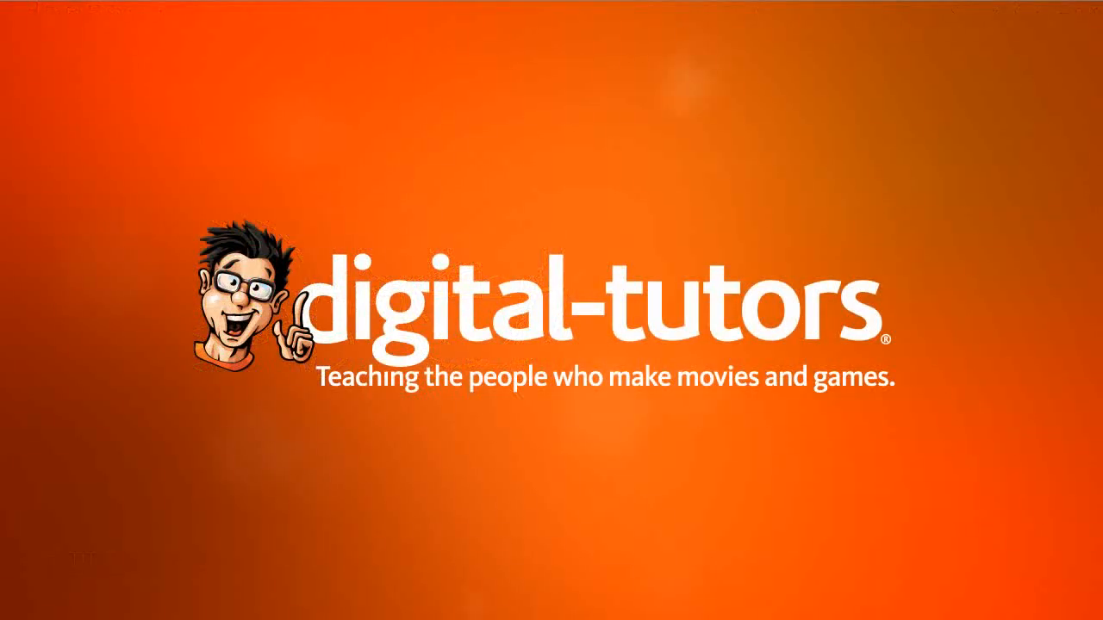